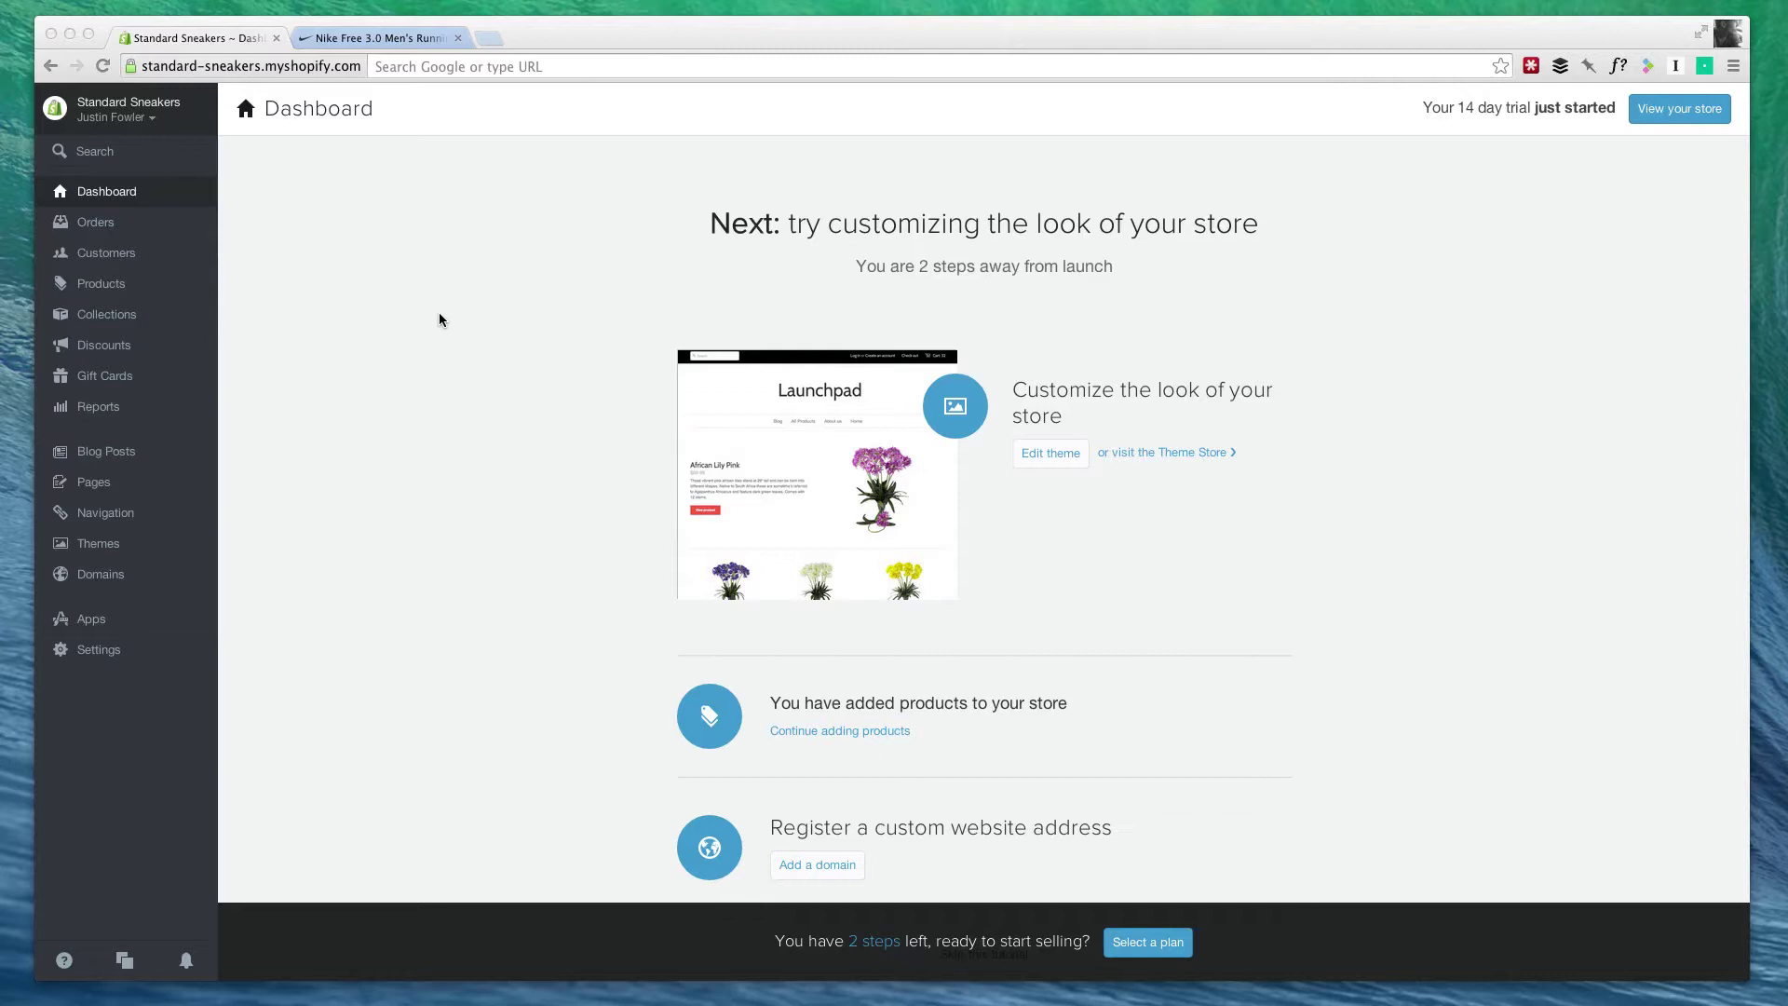
# Step: Search Google for 'chew toys for dogs' in a new tab and scroll through the results
pyautogui.click(488, 39)
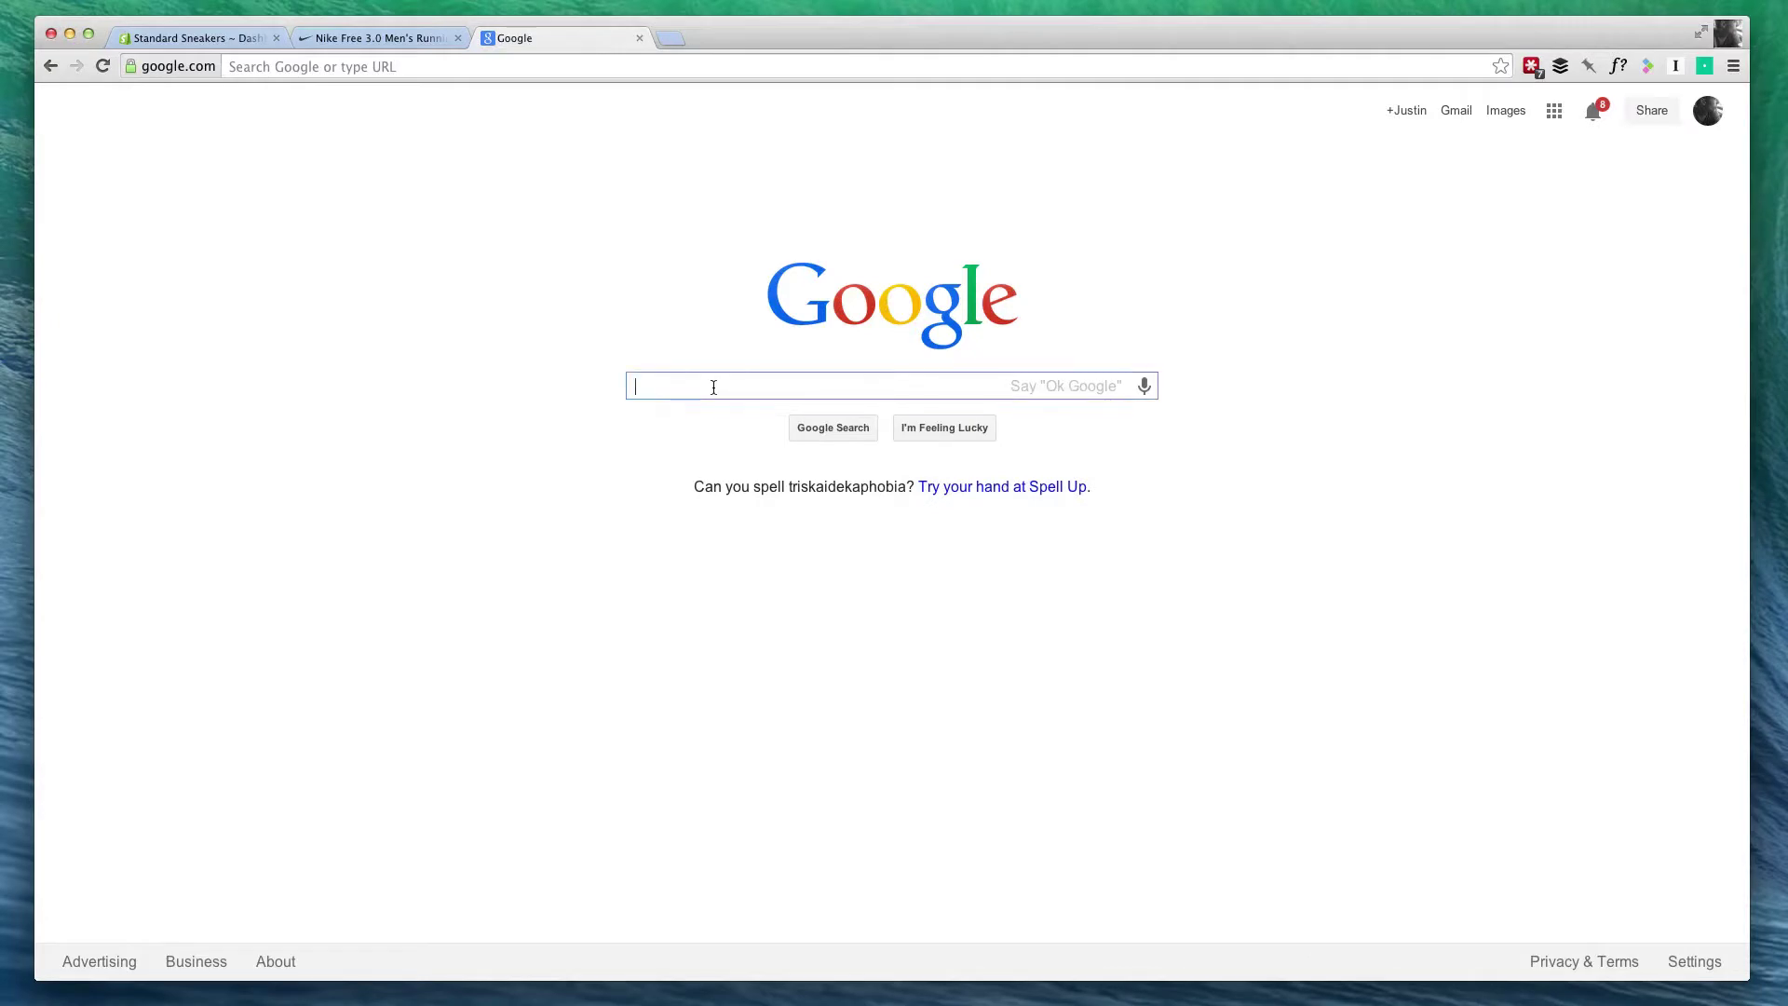
pyautogui.write('chew toys for dogs')
pyautogui.press('Return')
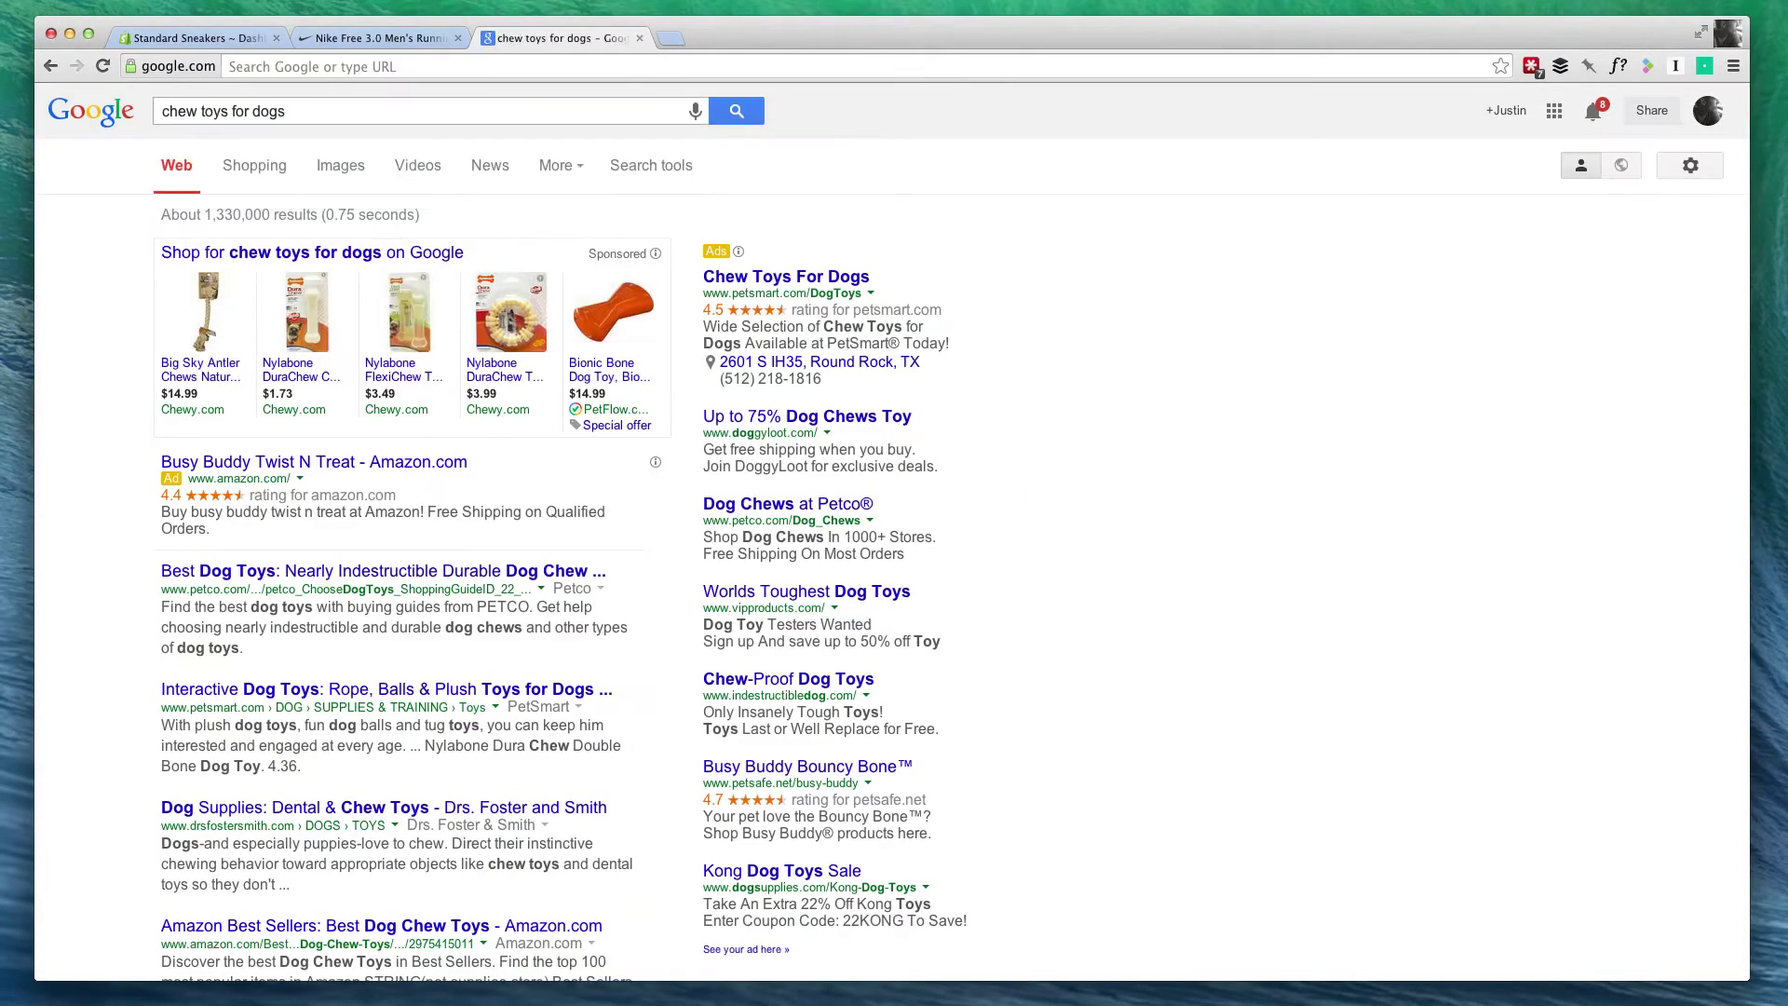
pyautogui.scroll(-3, 295, 310)
pyautogui.scroll(-1, 295, 310)
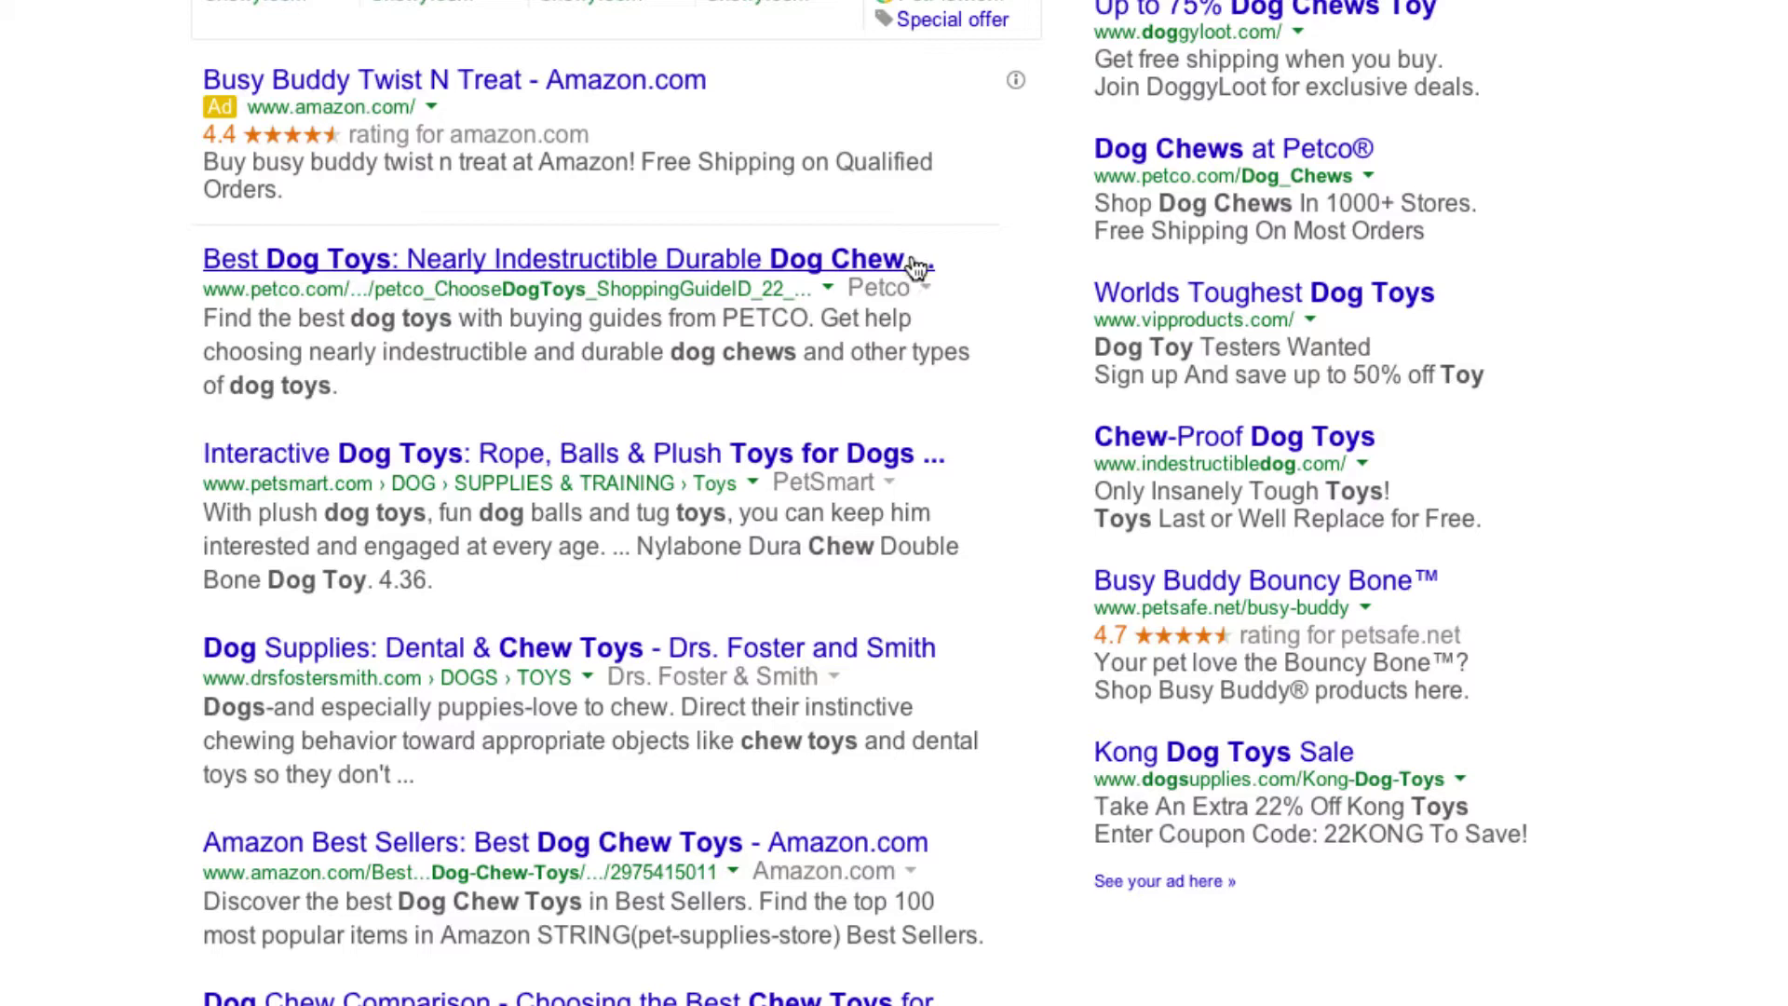
pyautogui.moveTo(337, 390); pyautogui.dragTo(199, 322)
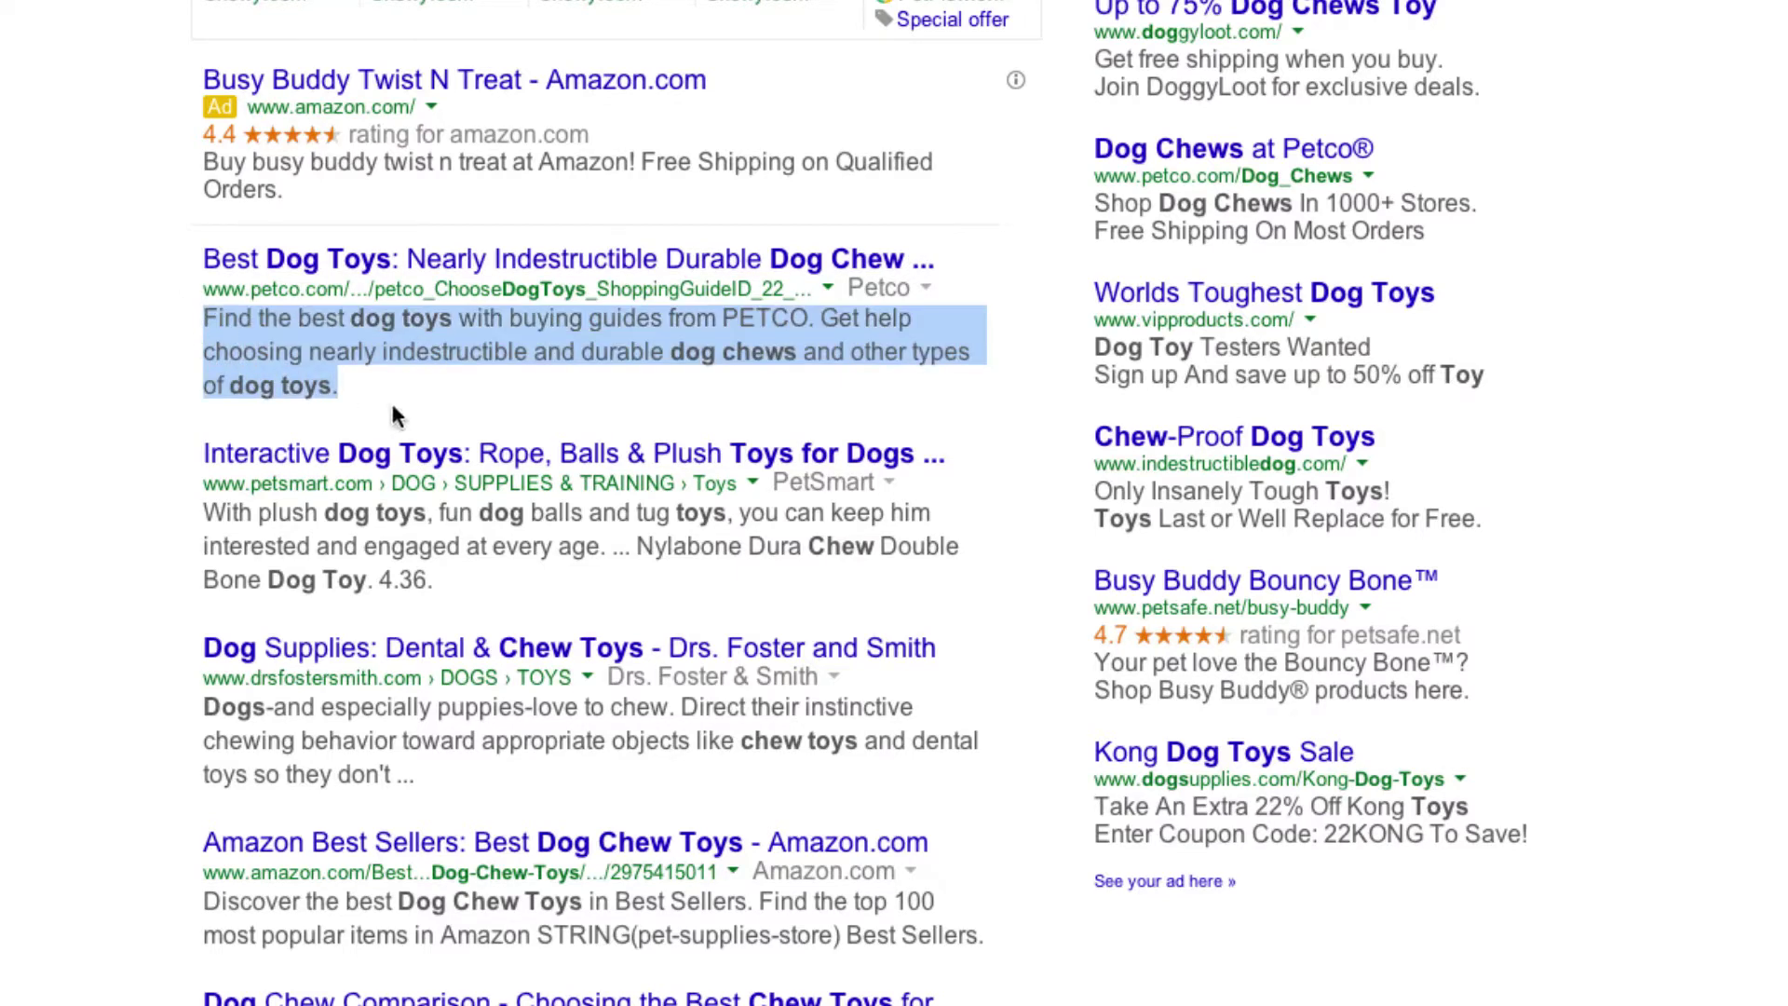
pyautogui.click(211, 308)
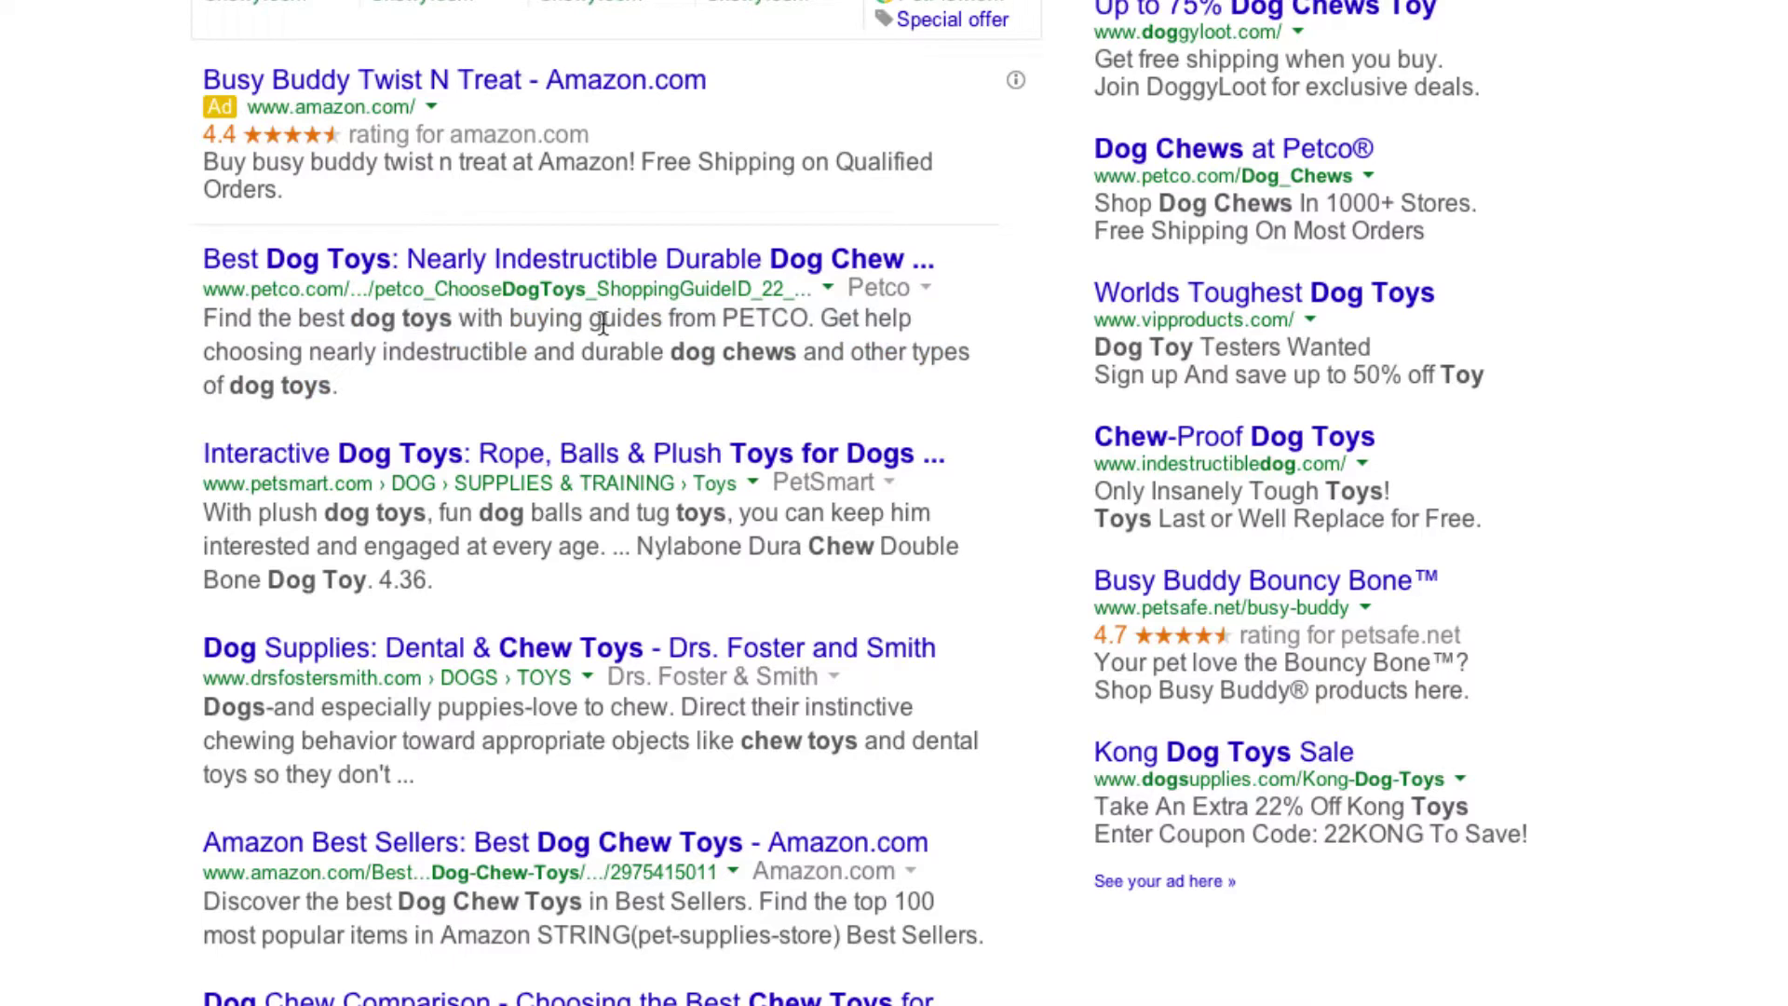
pyautogui.doubleClick(370, 321)
pyautogui.click(425, 326)
pyautogui.moveTo(671, 352); pyautogui.dragTo(797, 353)
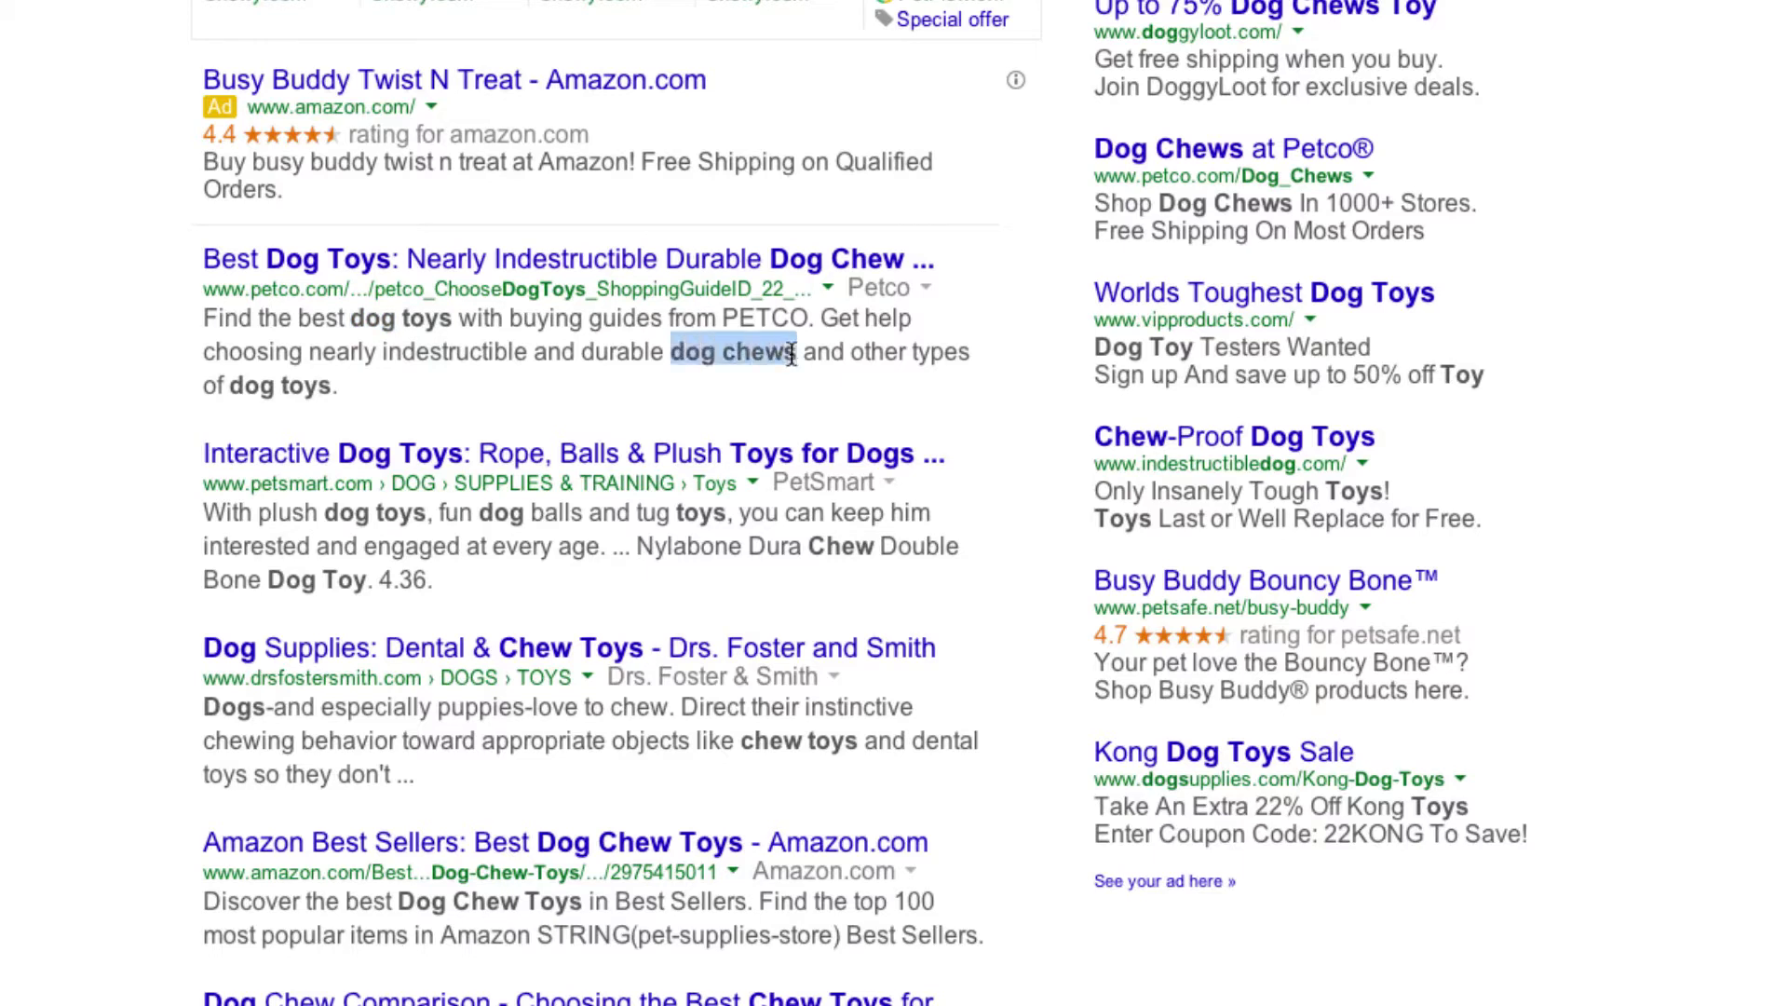
pyautogui.click(419, 370)
pyautogui.moveTo(239, 385); pyautogui.dragTo(401, 388)
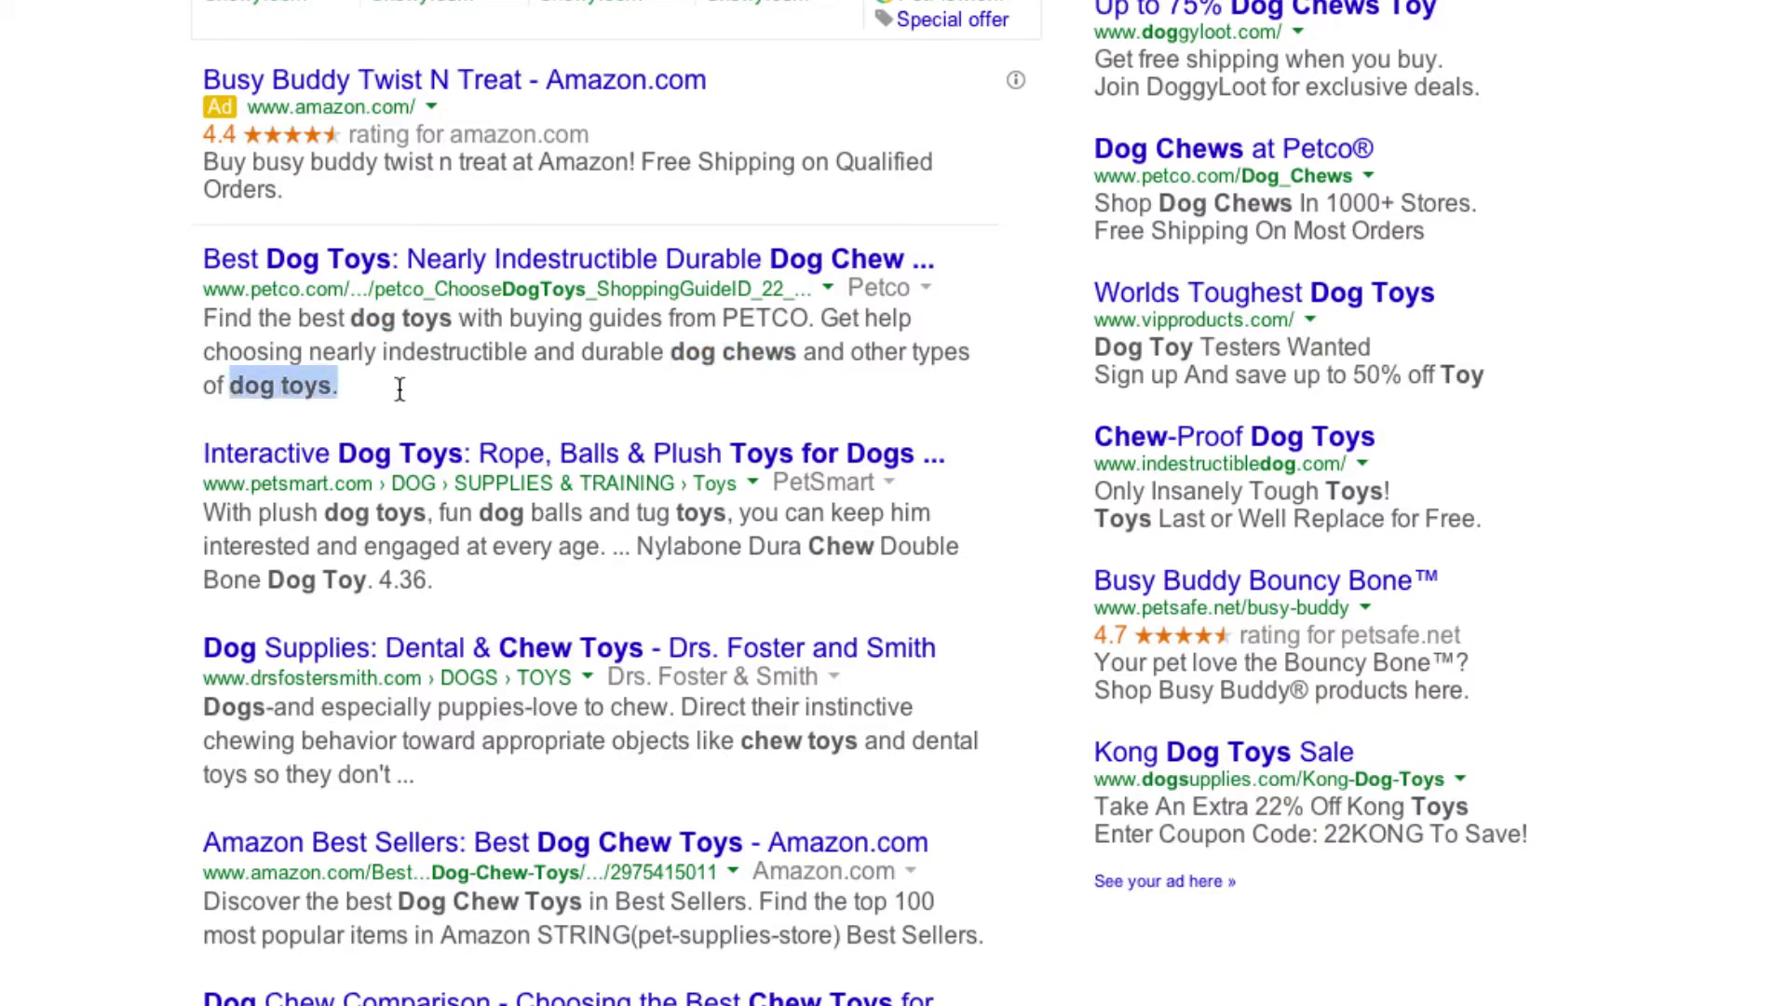
pyautogui.click(418, 357)
pyautogui.doubleClick(418, 357)
pyautogui.doubleClick(635, 350)
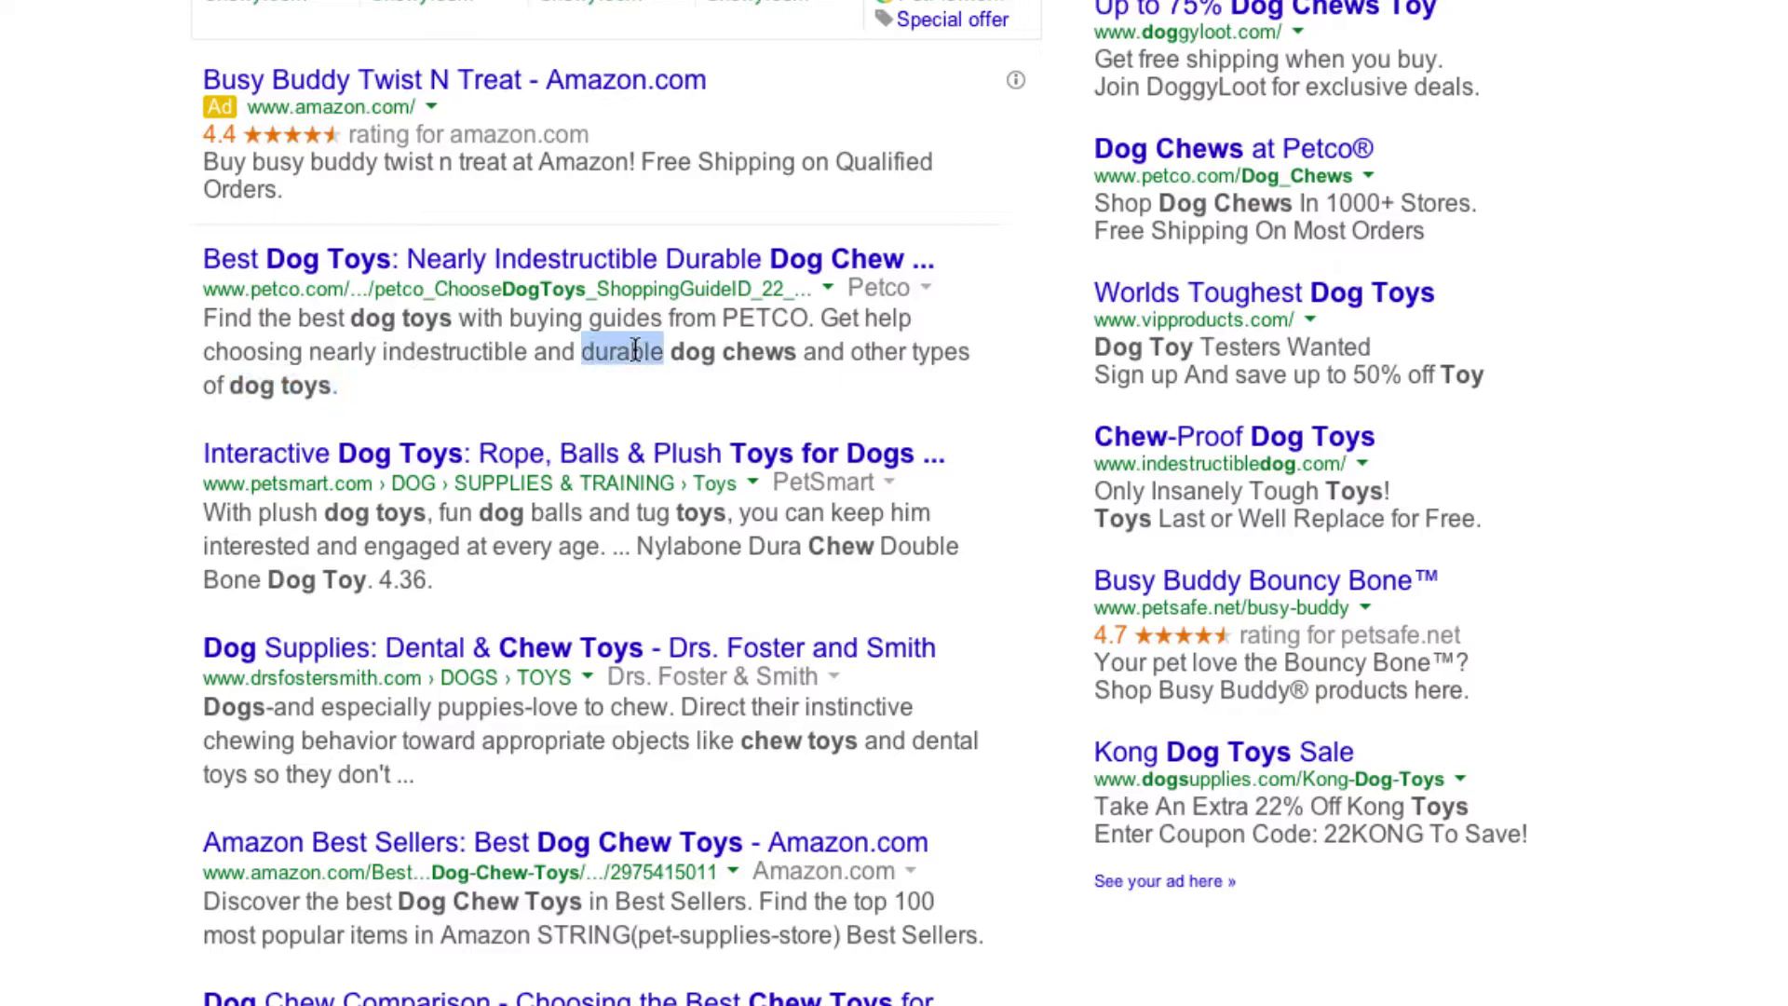
pyautogui.click(511, 348)
pyautogui.moveTo(332, 375)
pyautogui.mouseDown()
pyautogui.moveTo(212, 342)
pyautogui.moveTo(191, 318)
pyautogui.mouseUp()
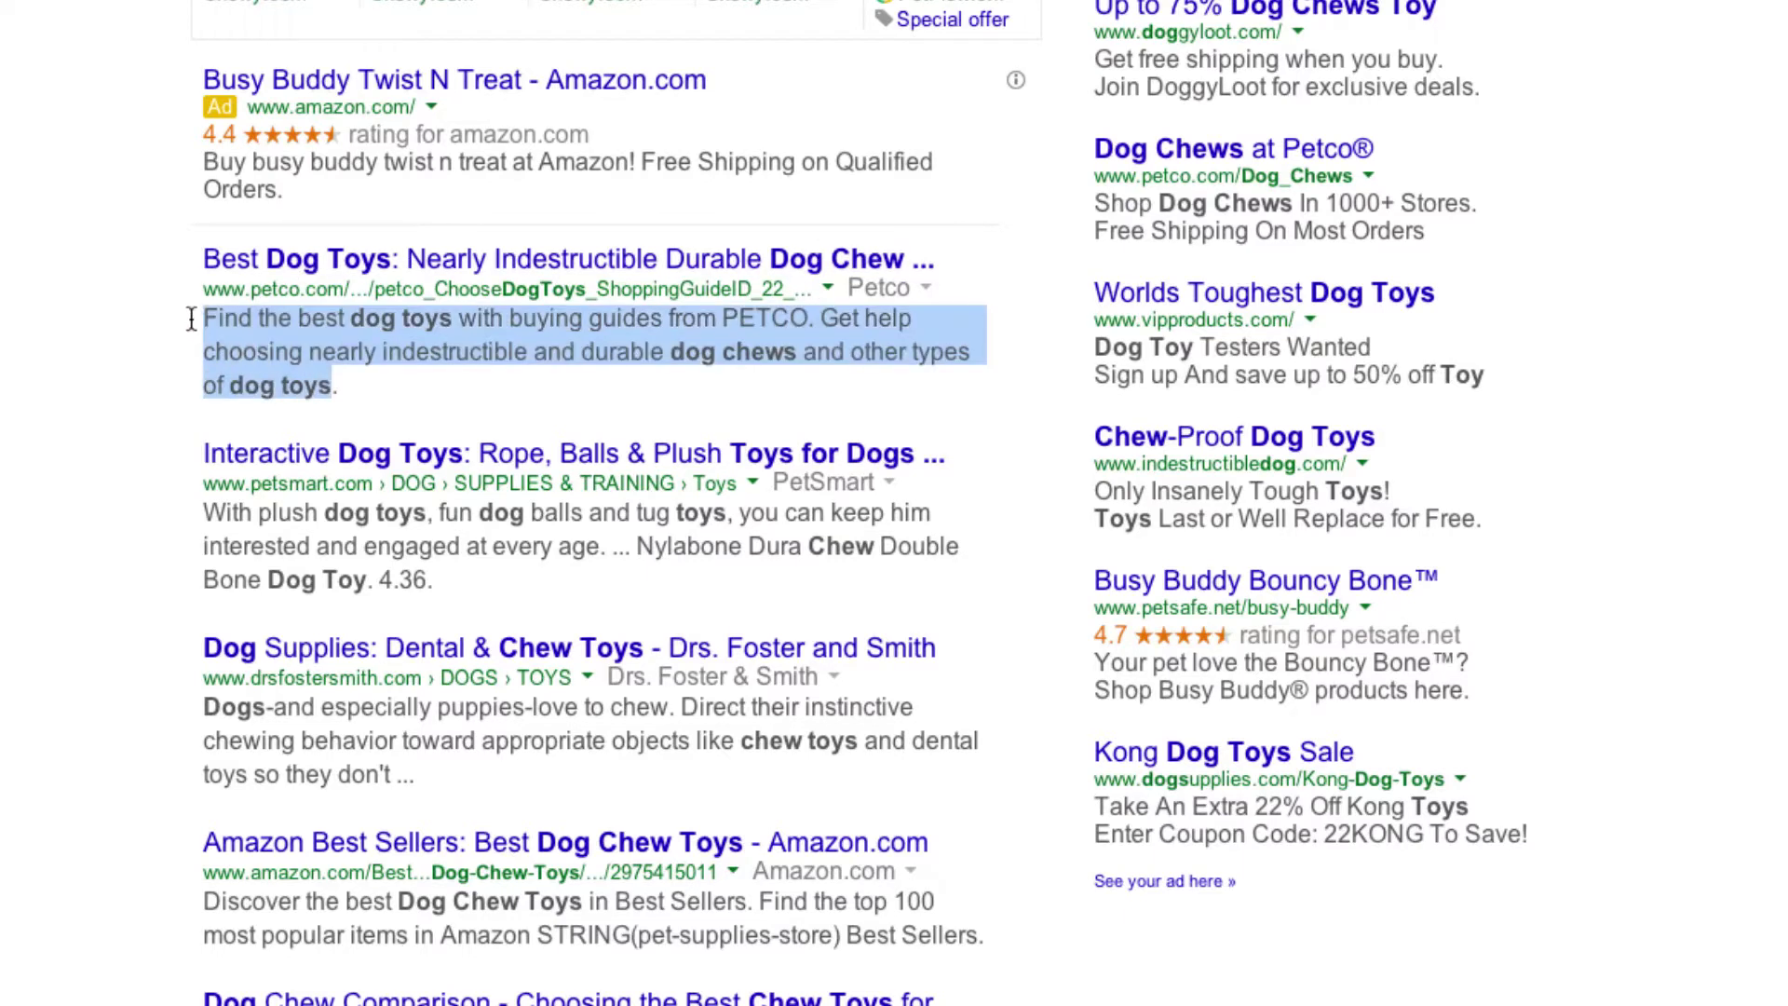
pyautogui.click(191, 319)
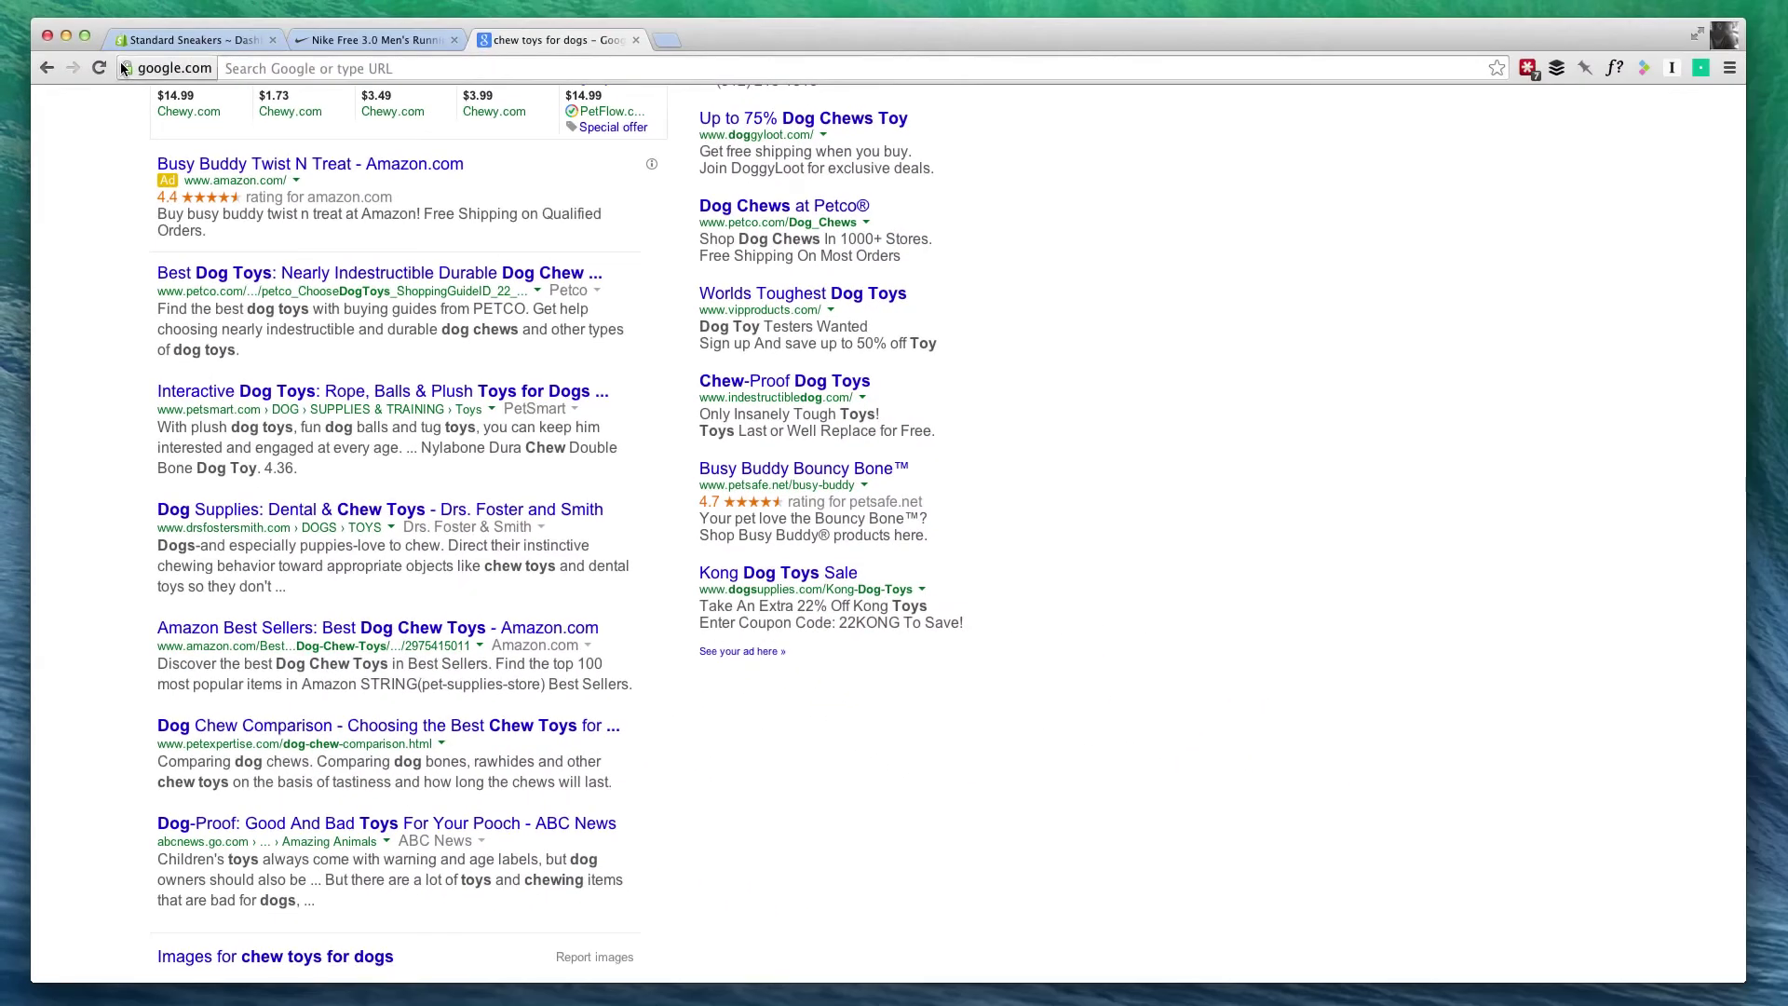
# Step: Start a new product from the Standard Sneakers Products list, glancing at the Nike Free 3.0 page
pyautogui.click(164, 43)
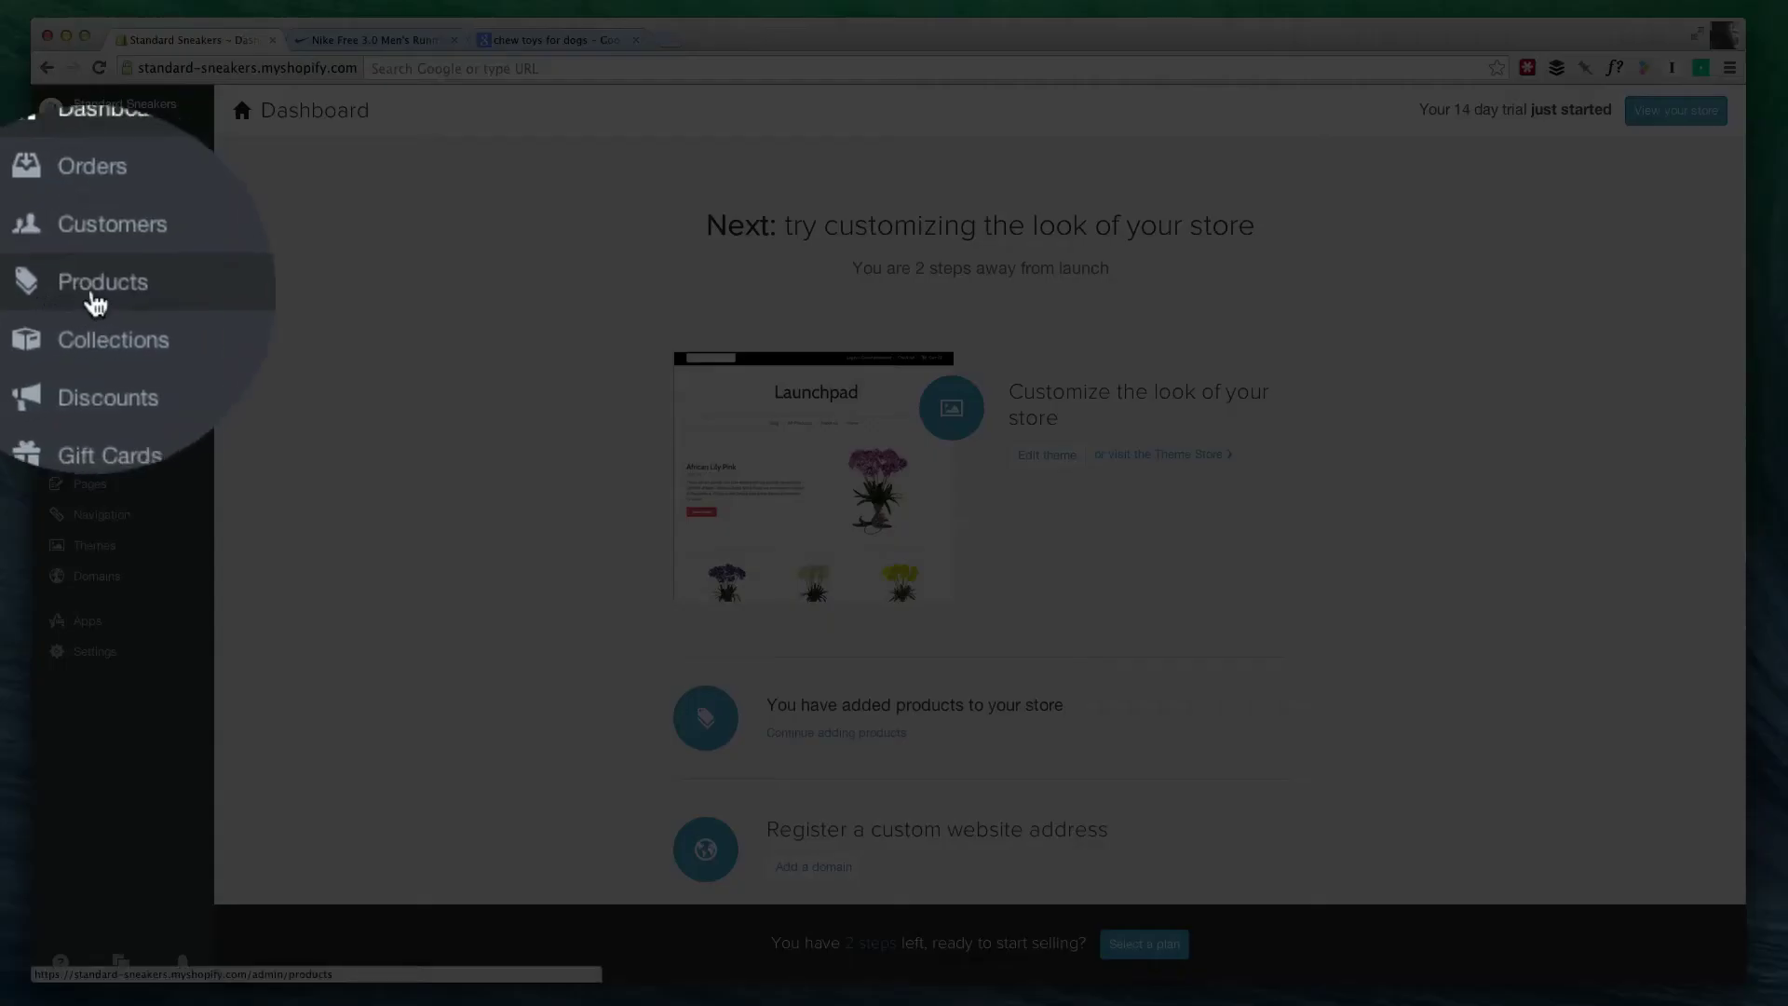
pyautogui.click(90, 288)
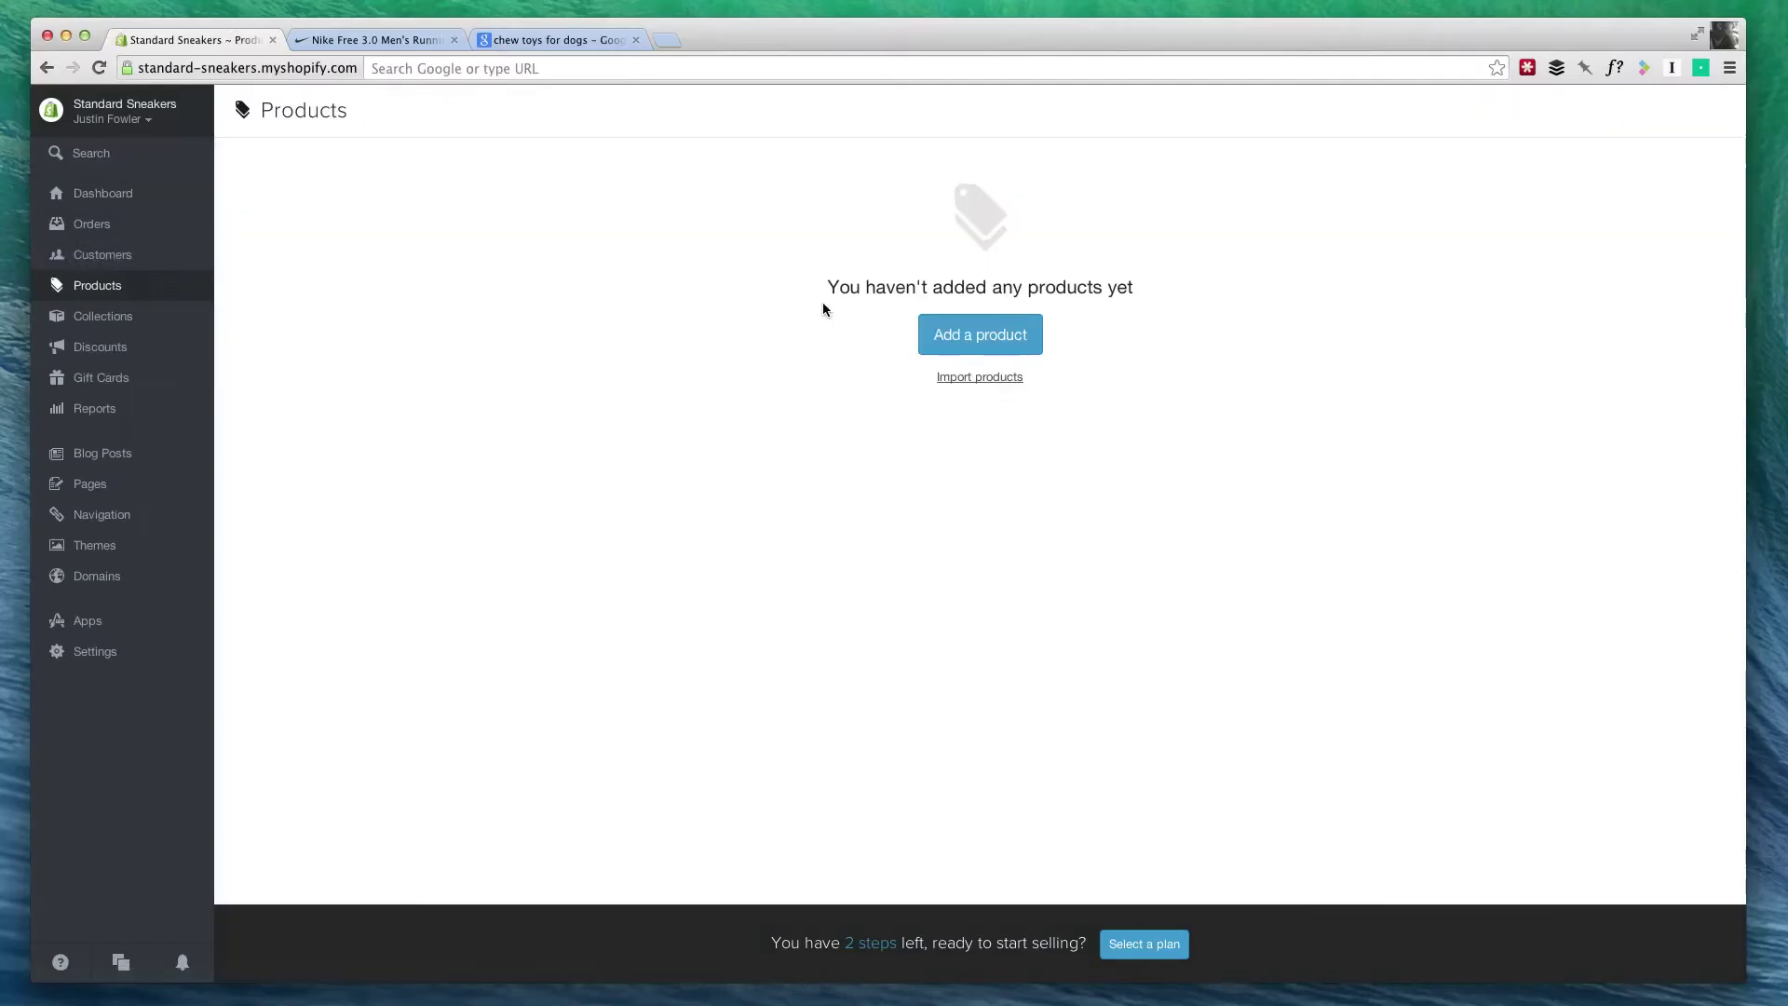
pyautogui.click(937, 338)
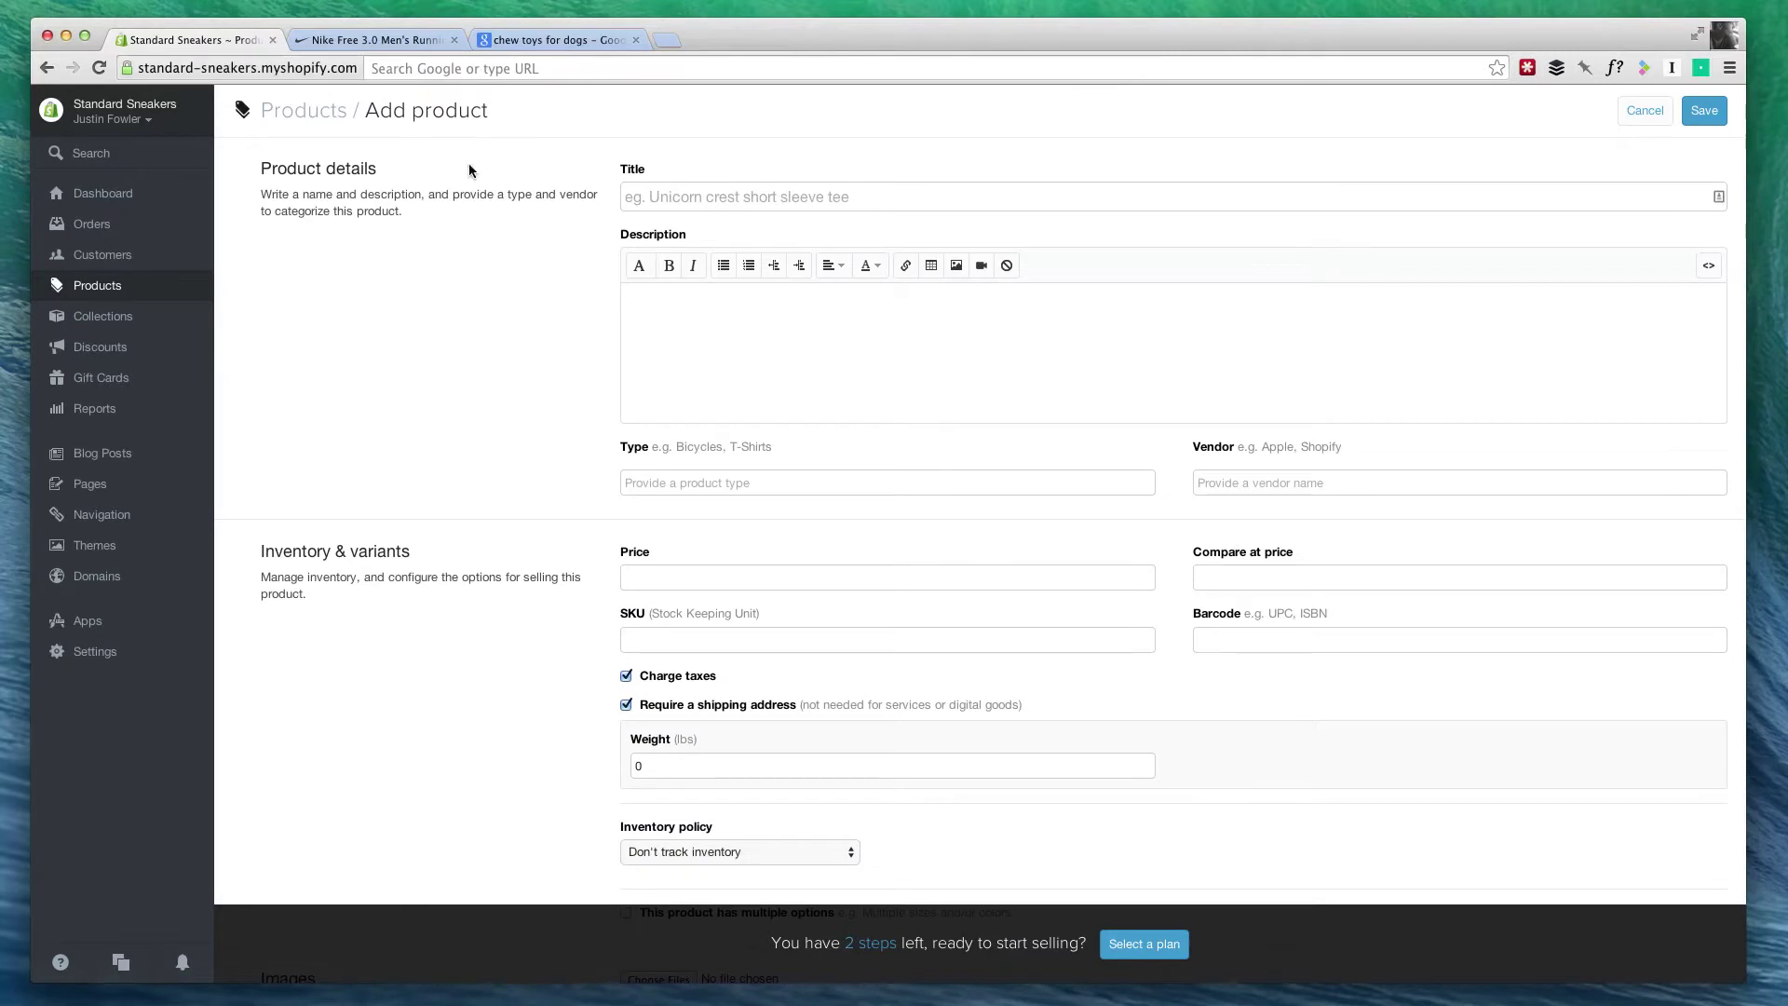
pyautogui.click(350, 42)
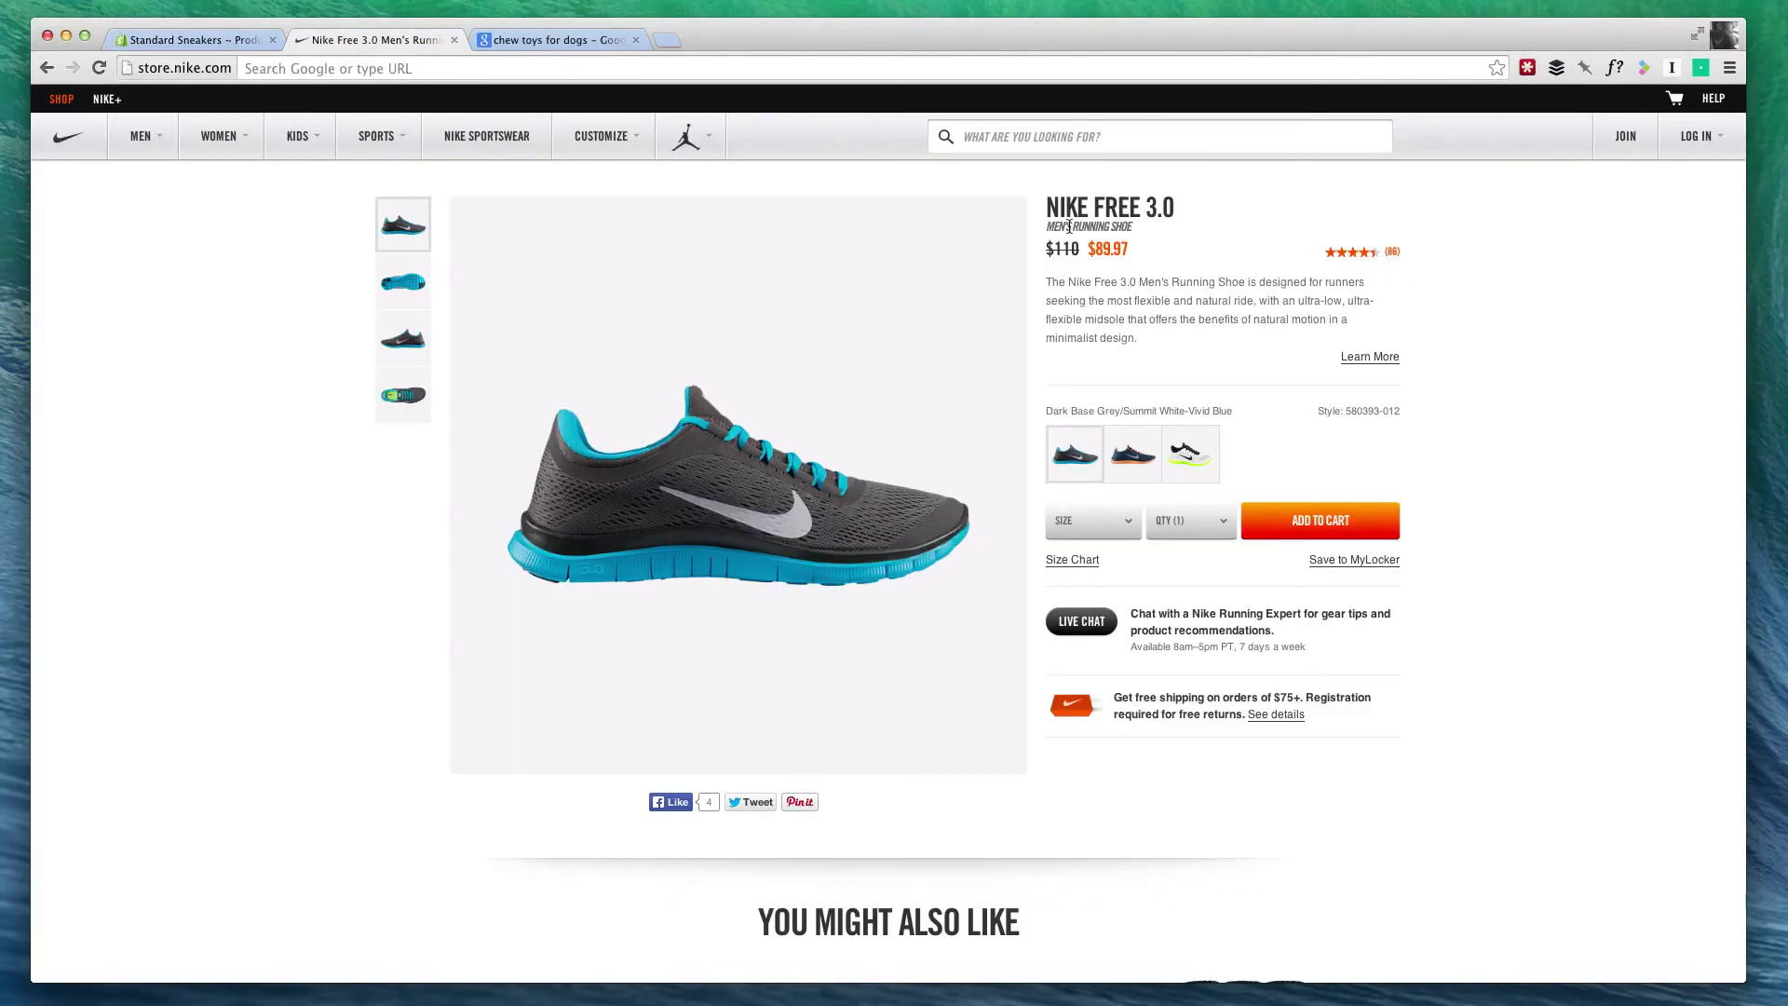
pyautogui.click(156, 40)
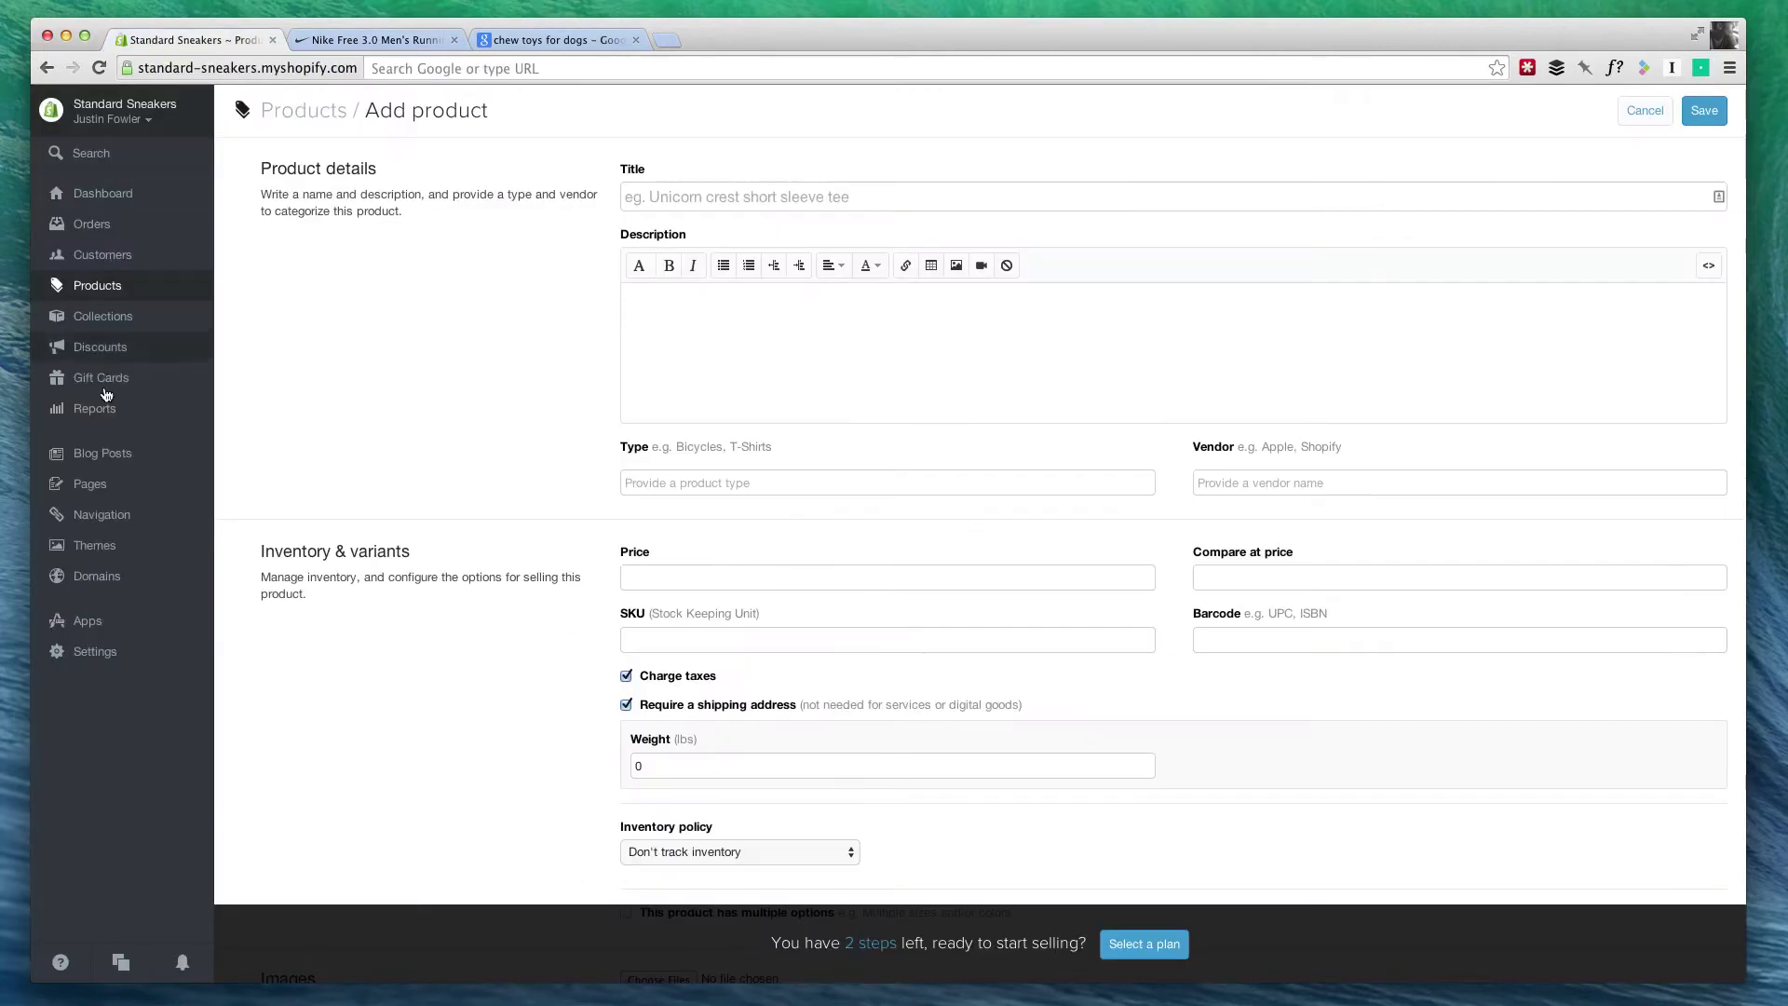
# Step: Title the new product 'Nike Free 3.0' and scroll down to its search engine fields
pyautogui.click(667, 198)
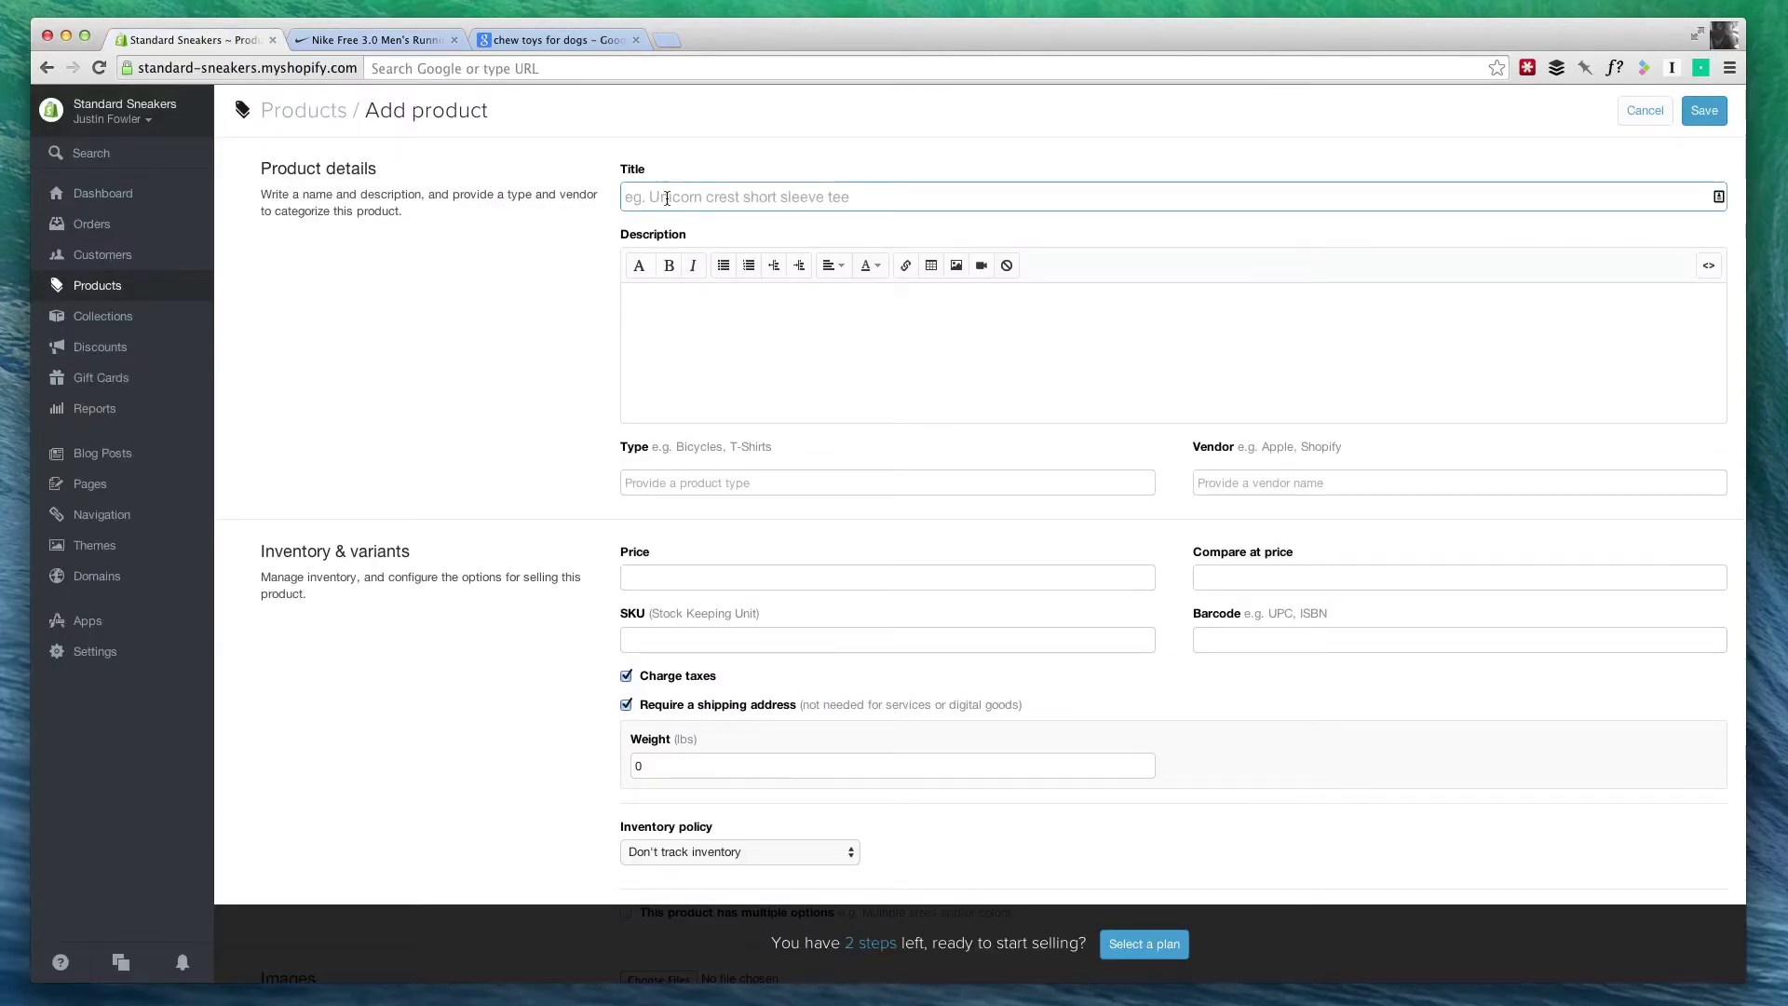
pyautogui.write('Nike Free 3.0')
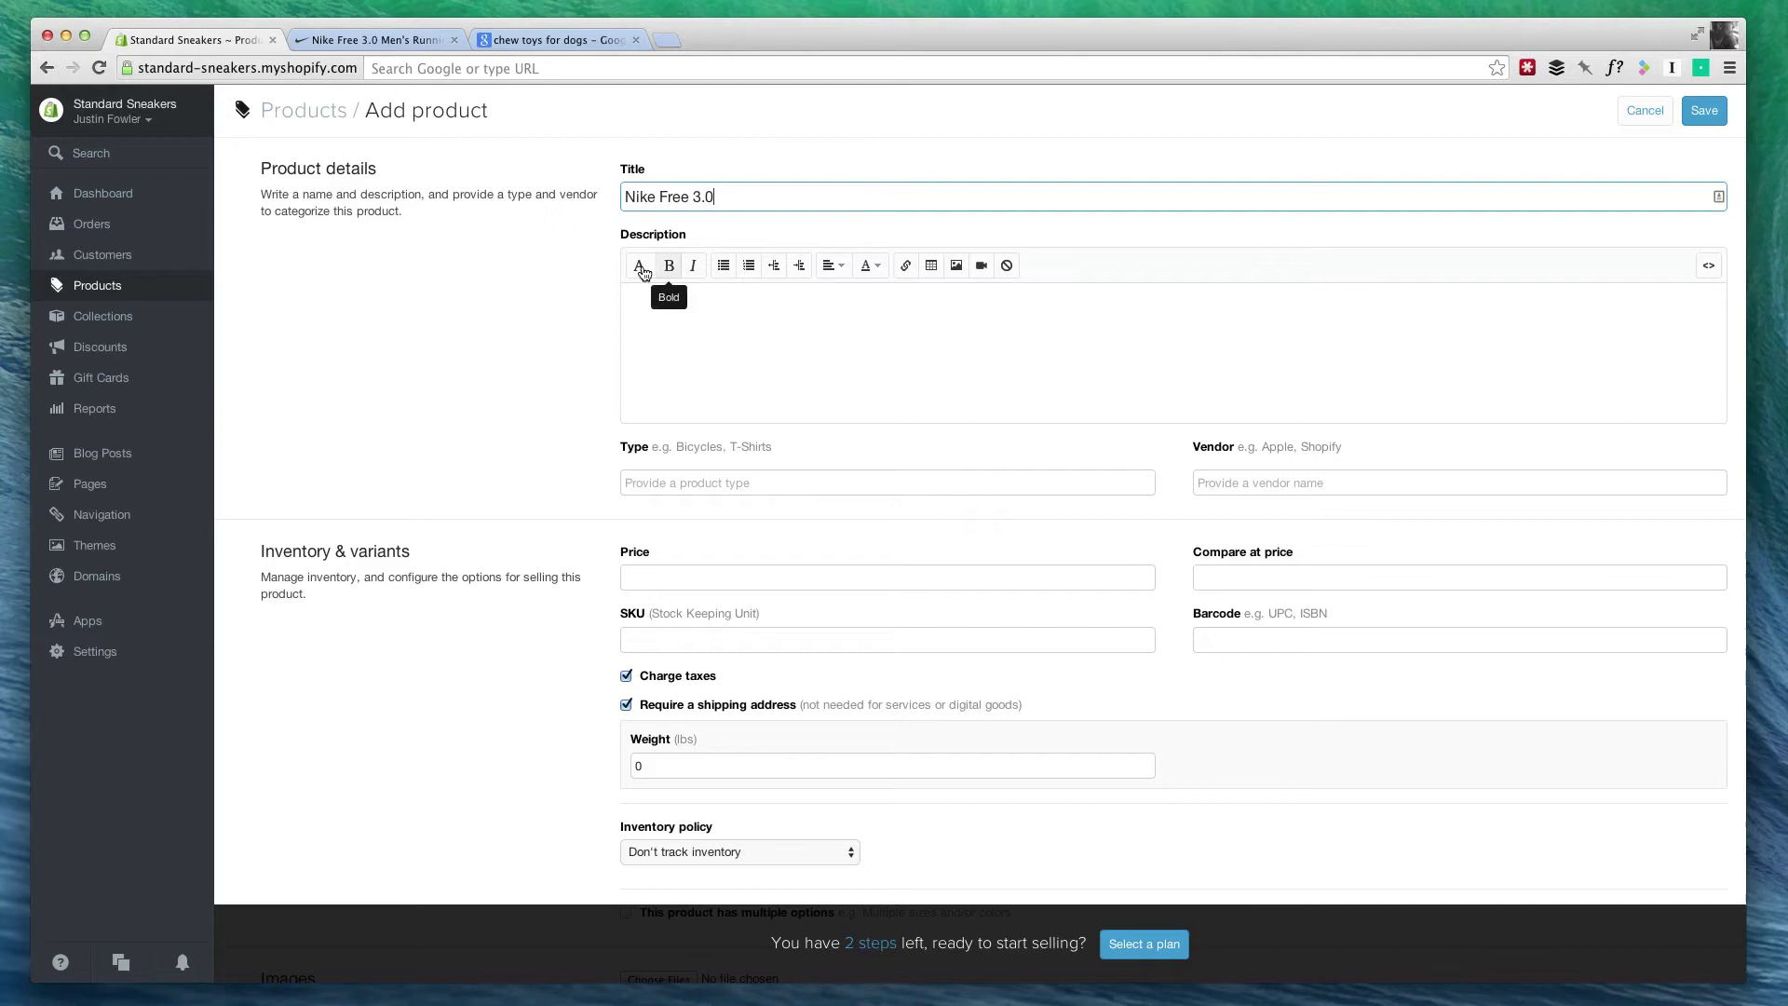
pyautogui.scroll(-3, 787, 279)
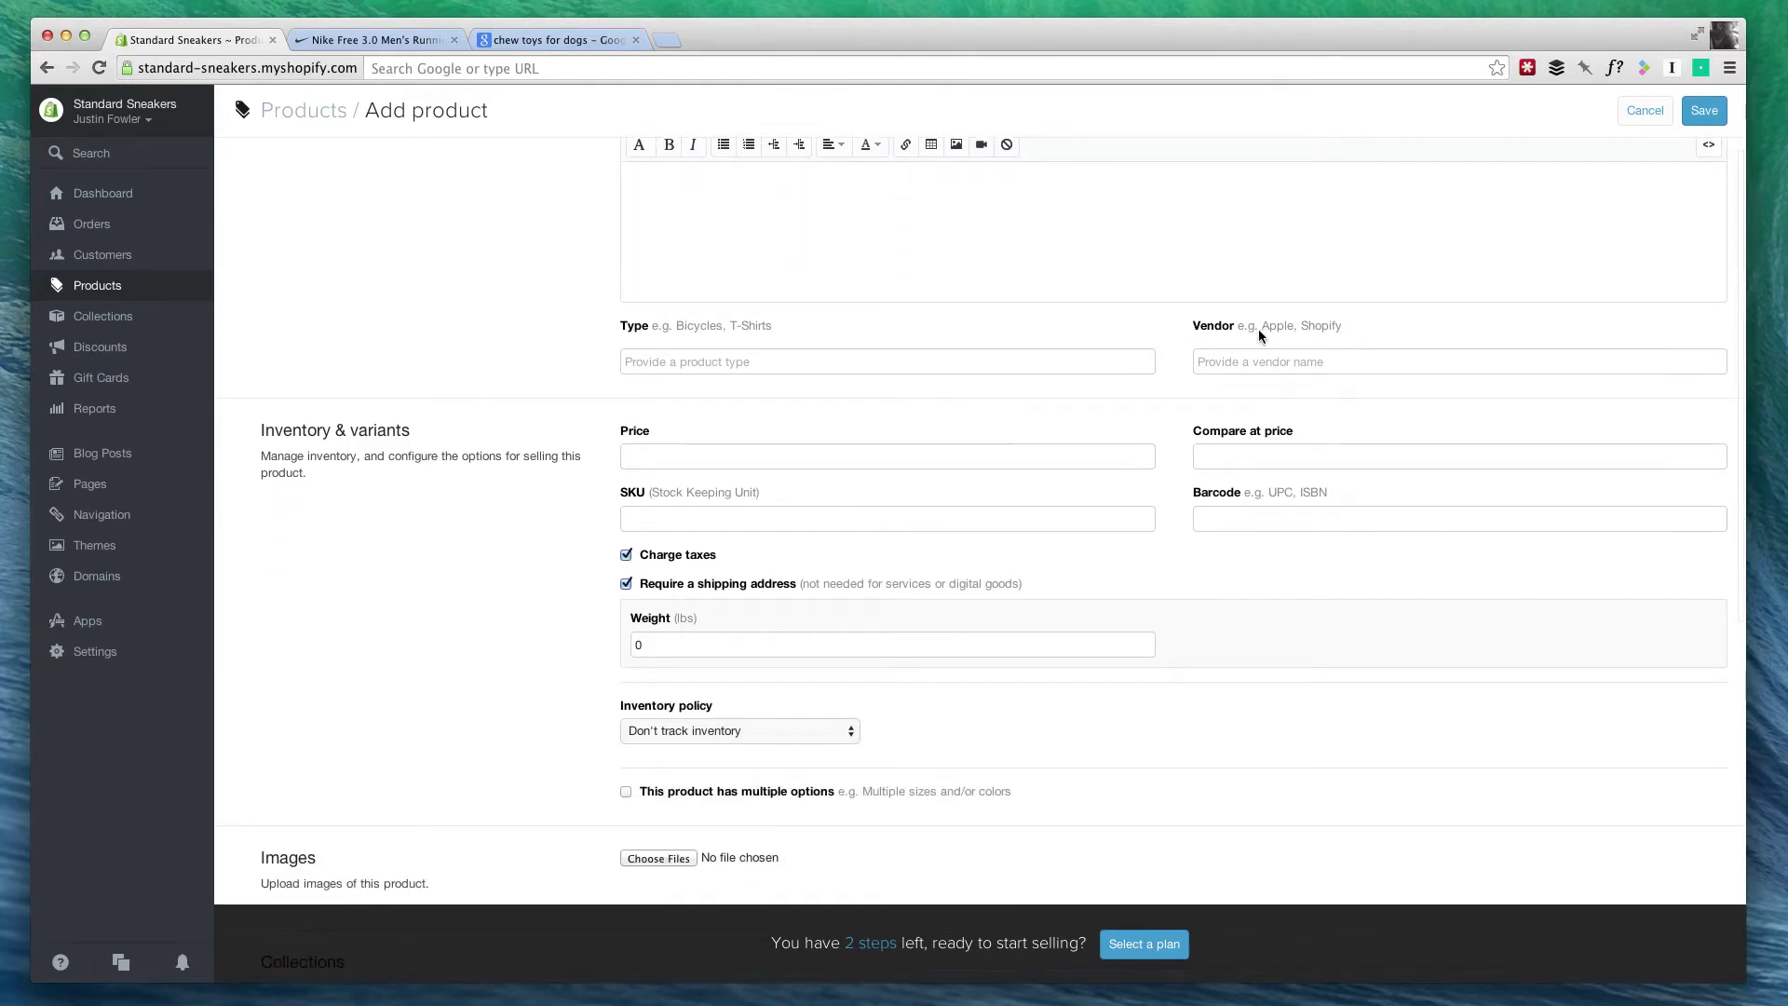
pyautogui.scroll(-3, 788, 514)
pyautogui.scroll(-4, 787, 519)
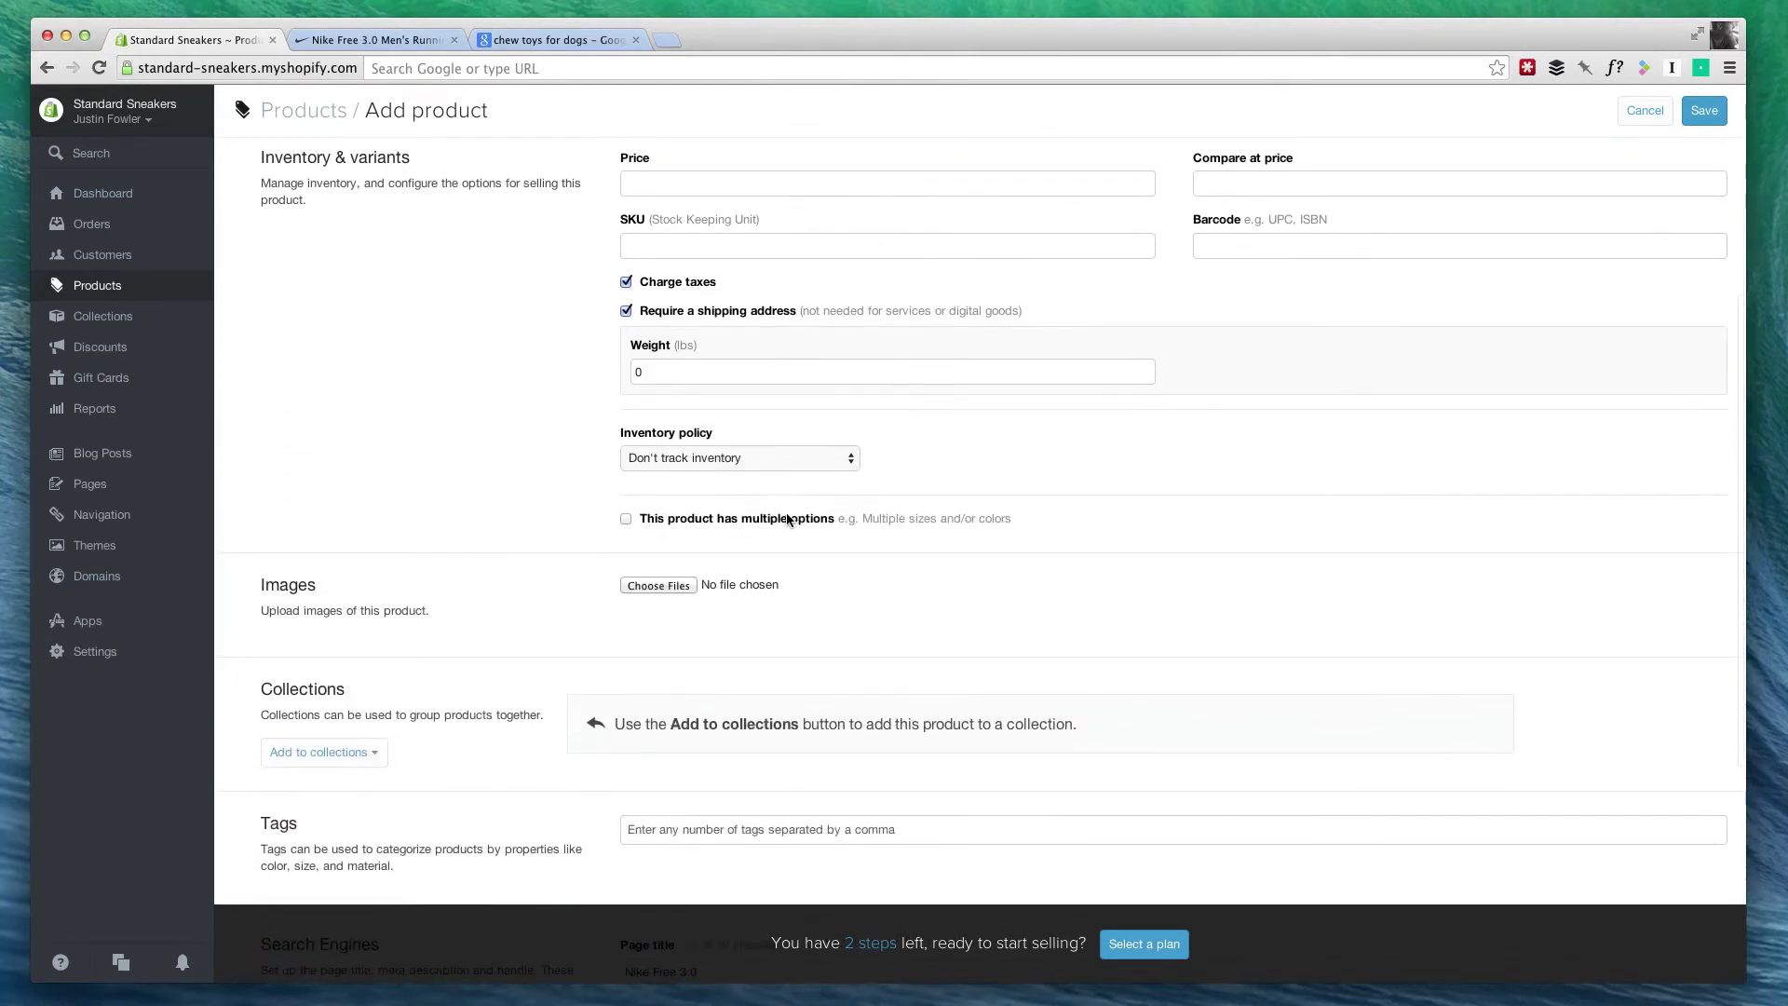
pyautogui.scroll(-2, 787, 520)
pyautogui.scroll(-5, 787, 520)
pyautogui.scroll(-2, 787, 520)
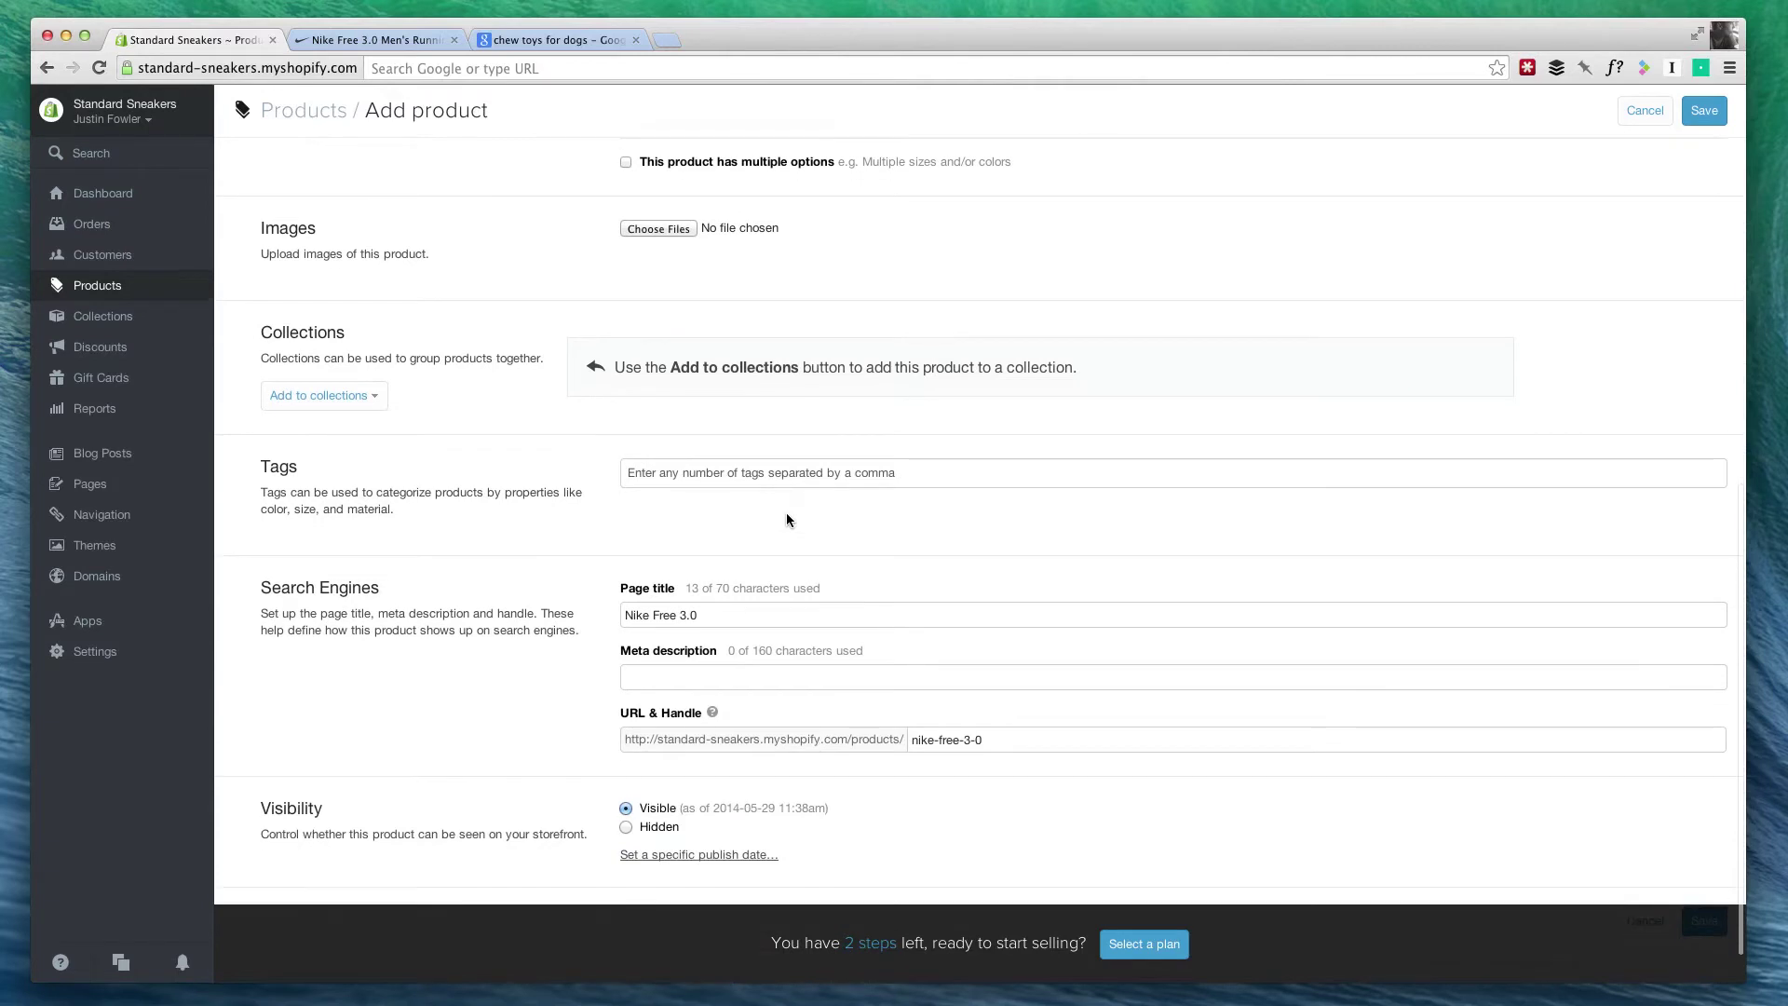
pyautogui.scroll(-1, 786, 519)
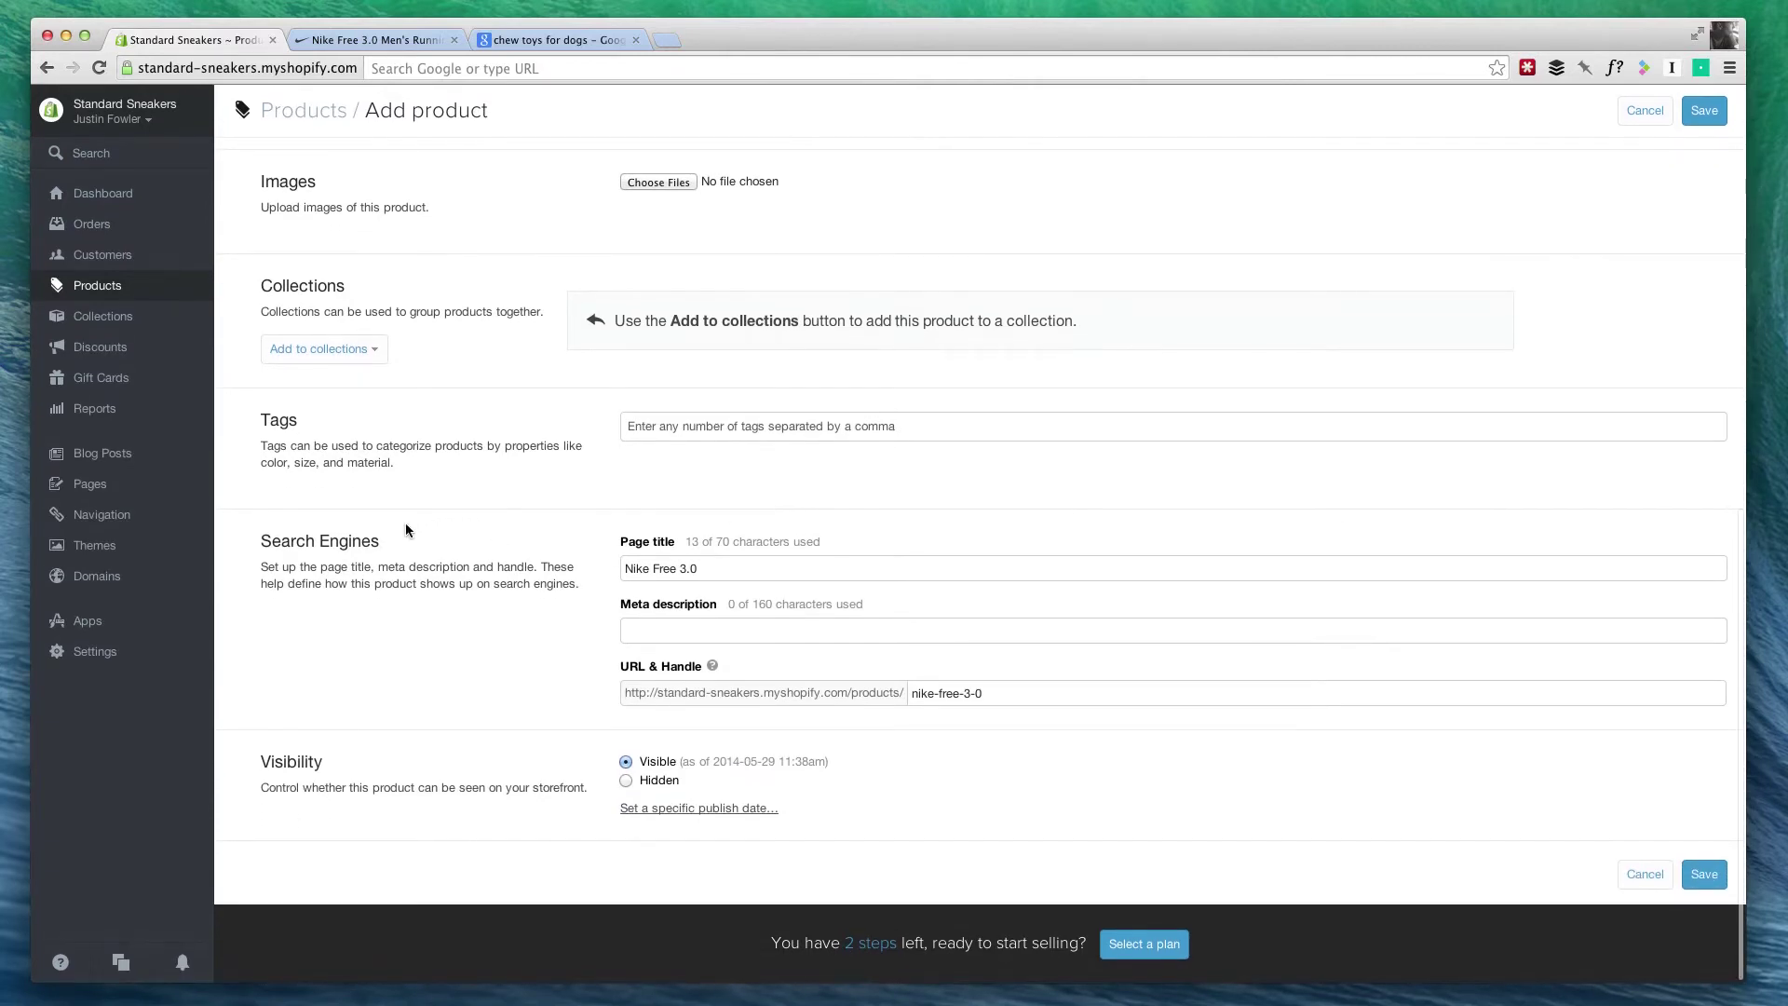
# Step: Extend the search-engine page title to 'Nike Free 3.0 Men's Running Shoes | Standard Sneakers', fixing a typo
pyautogui.click(631, 548)
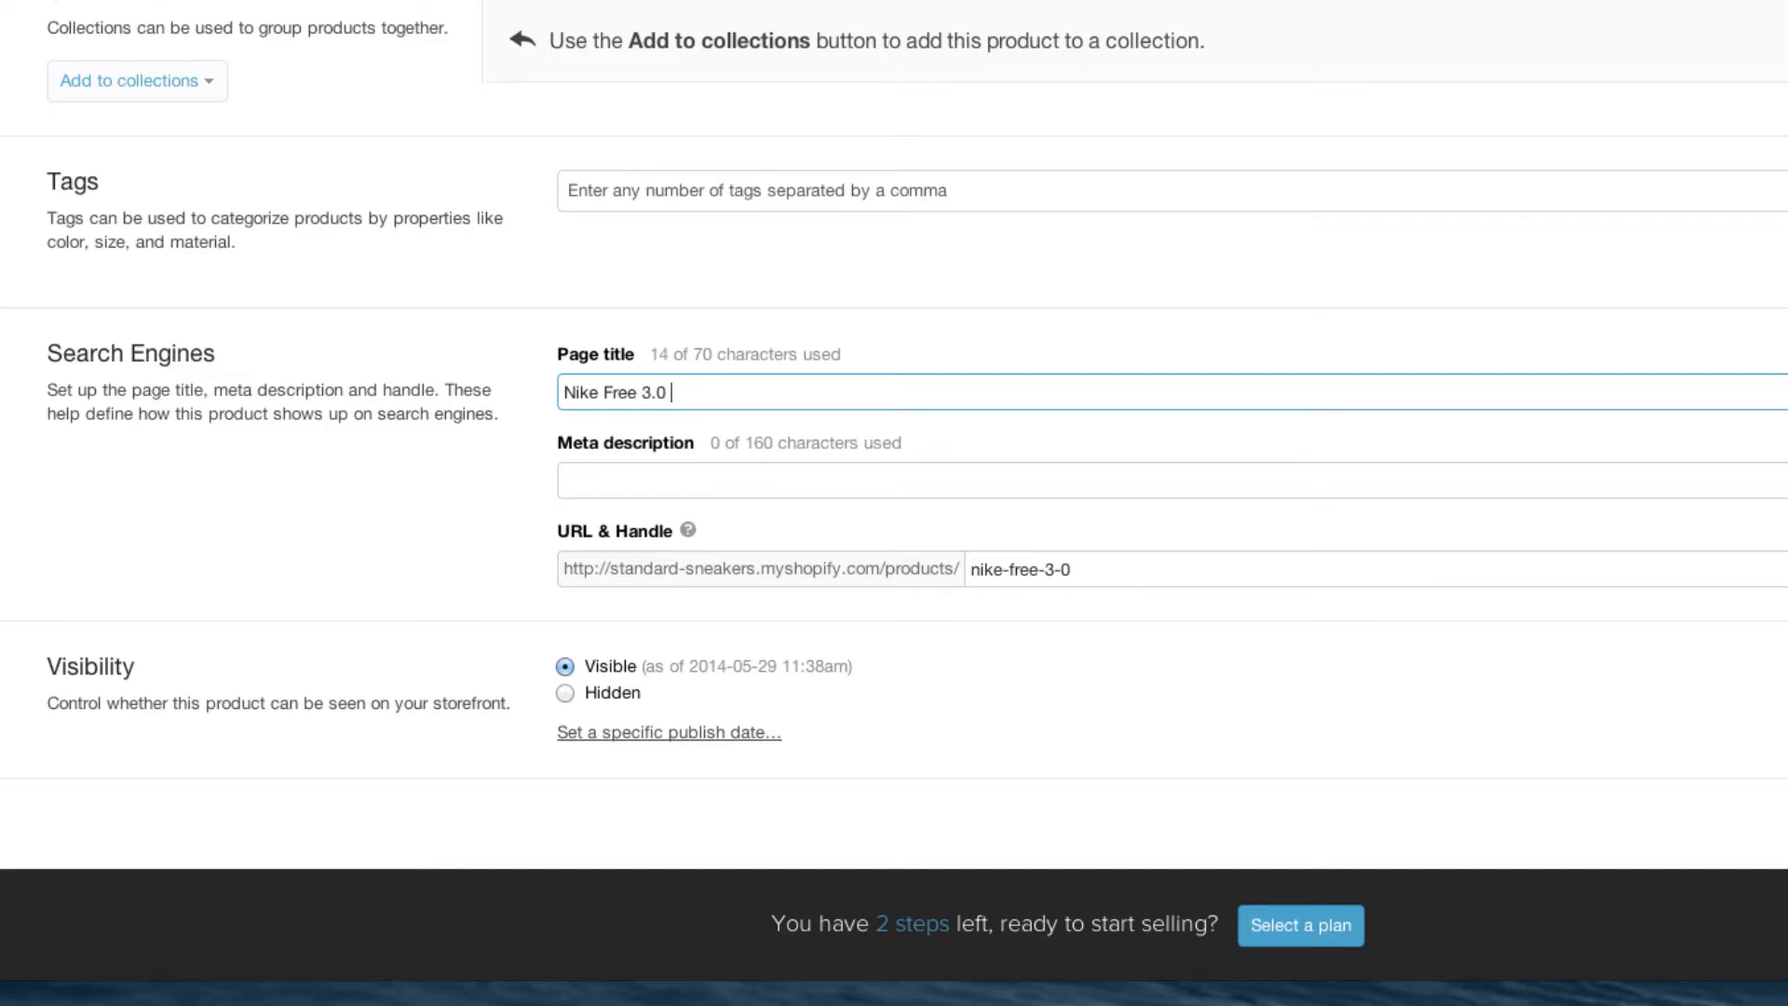
pyautogui.write("Mens' R")
pyautogui.write('unning Shd')
pyautogui.press('BackSpace')
pyautogui.press('BackSpace')
pyautogui.write('hoes')
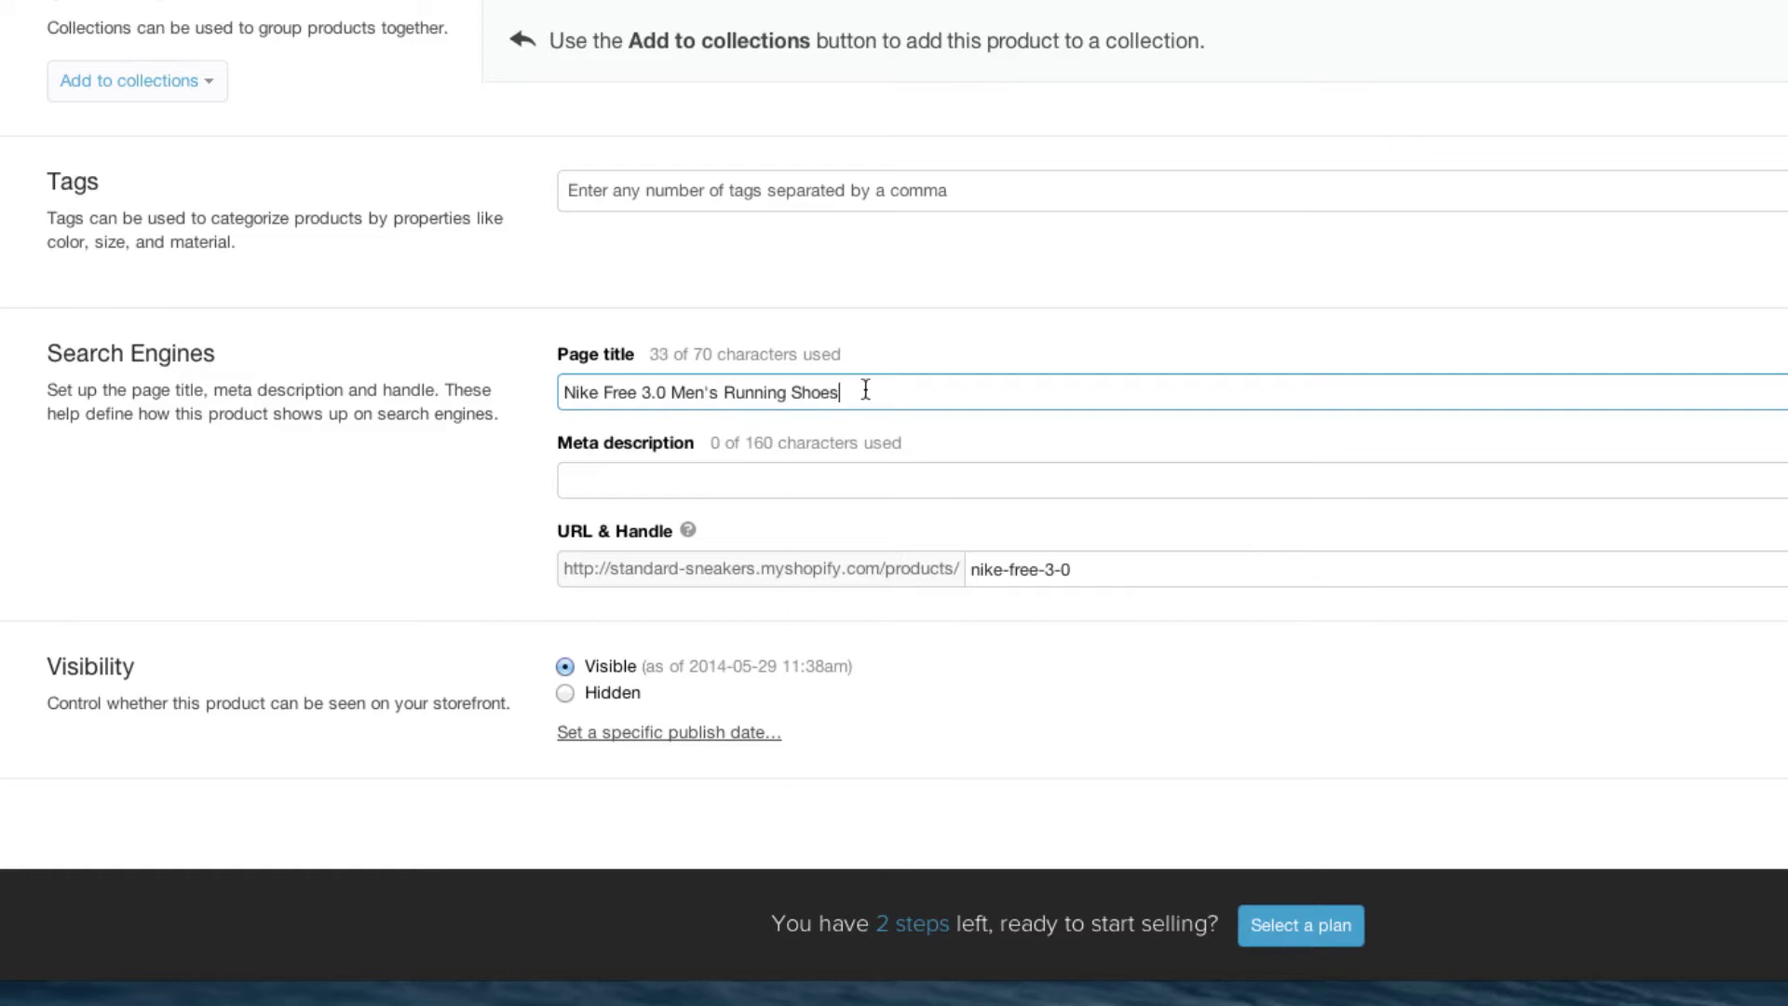
pyautogui.write(' |')
pyautogui.write(' S')
pyautogui.write('tandard Sneakers')
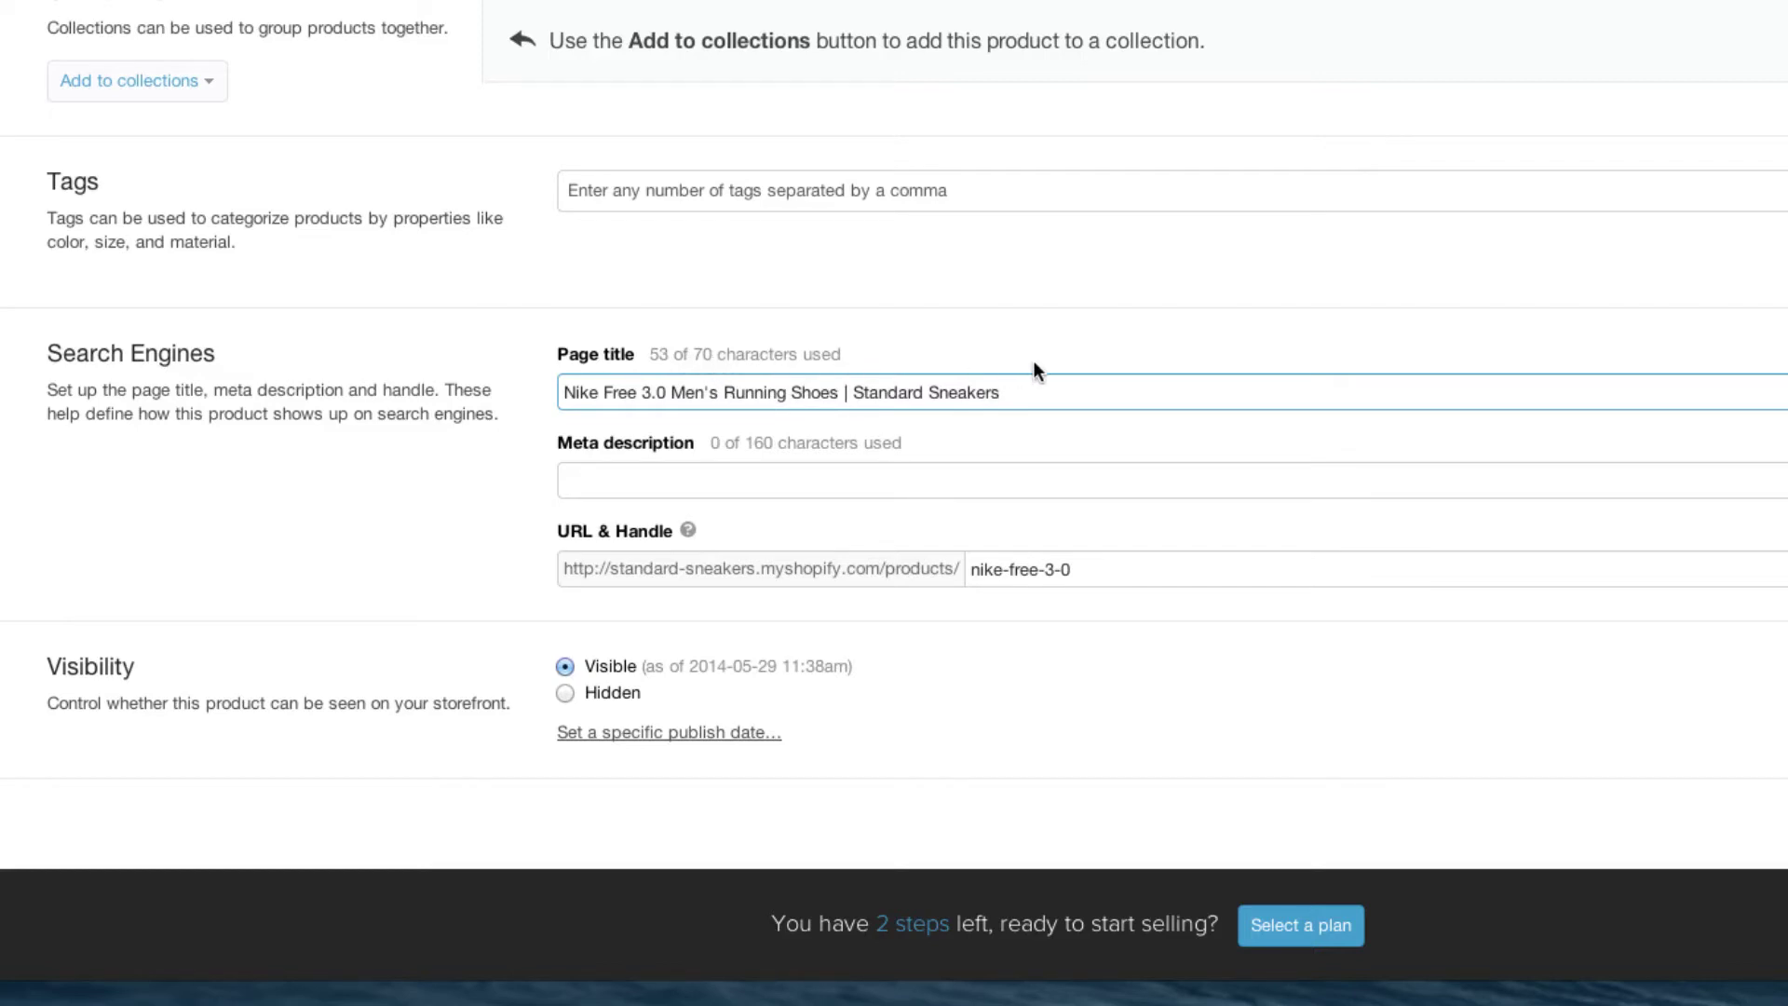
# Step: Write the meta description 'These men's running shoes by Nike are very comfortable and durable…' and check its keywords
pyautogui.click(627, 482)
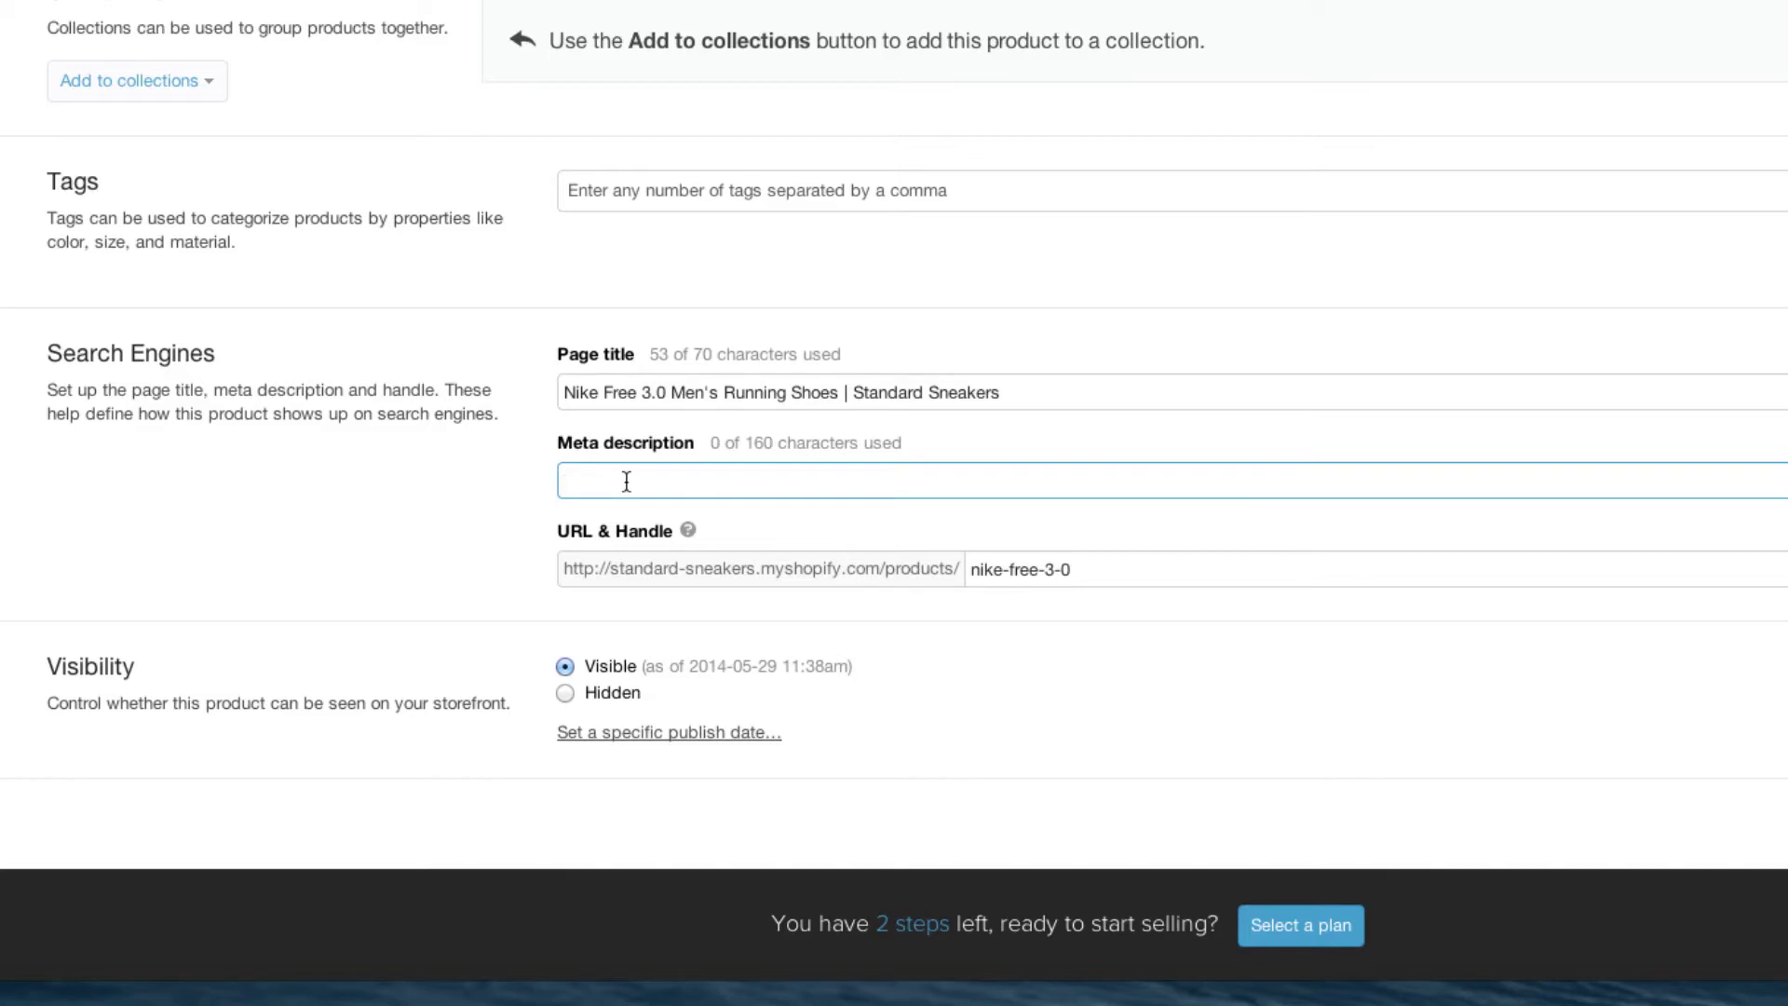
pyautogui.write("These men's running shoes by Nike are very comfortable and durable. The Nike Free 3.0 shoe is very flexible and adaptable to the runner's foot.")
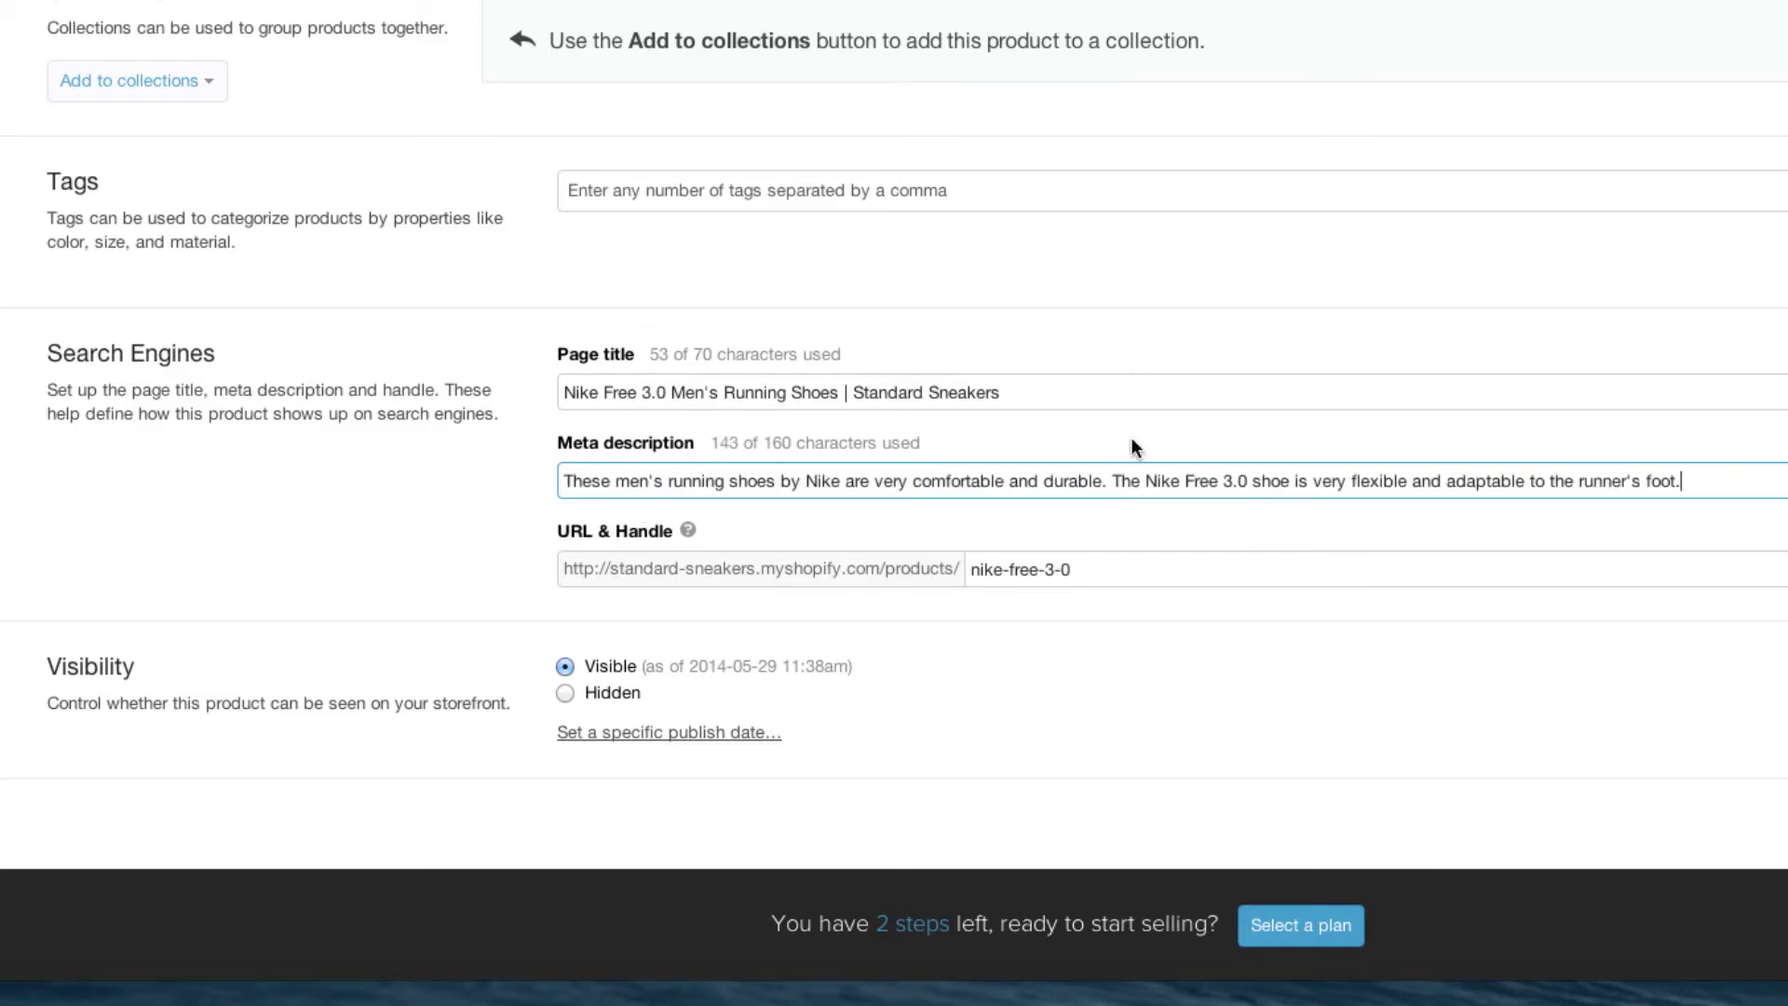
pyautogui.moveTo(667, 481); pyautogui.dragTo(769, 484)
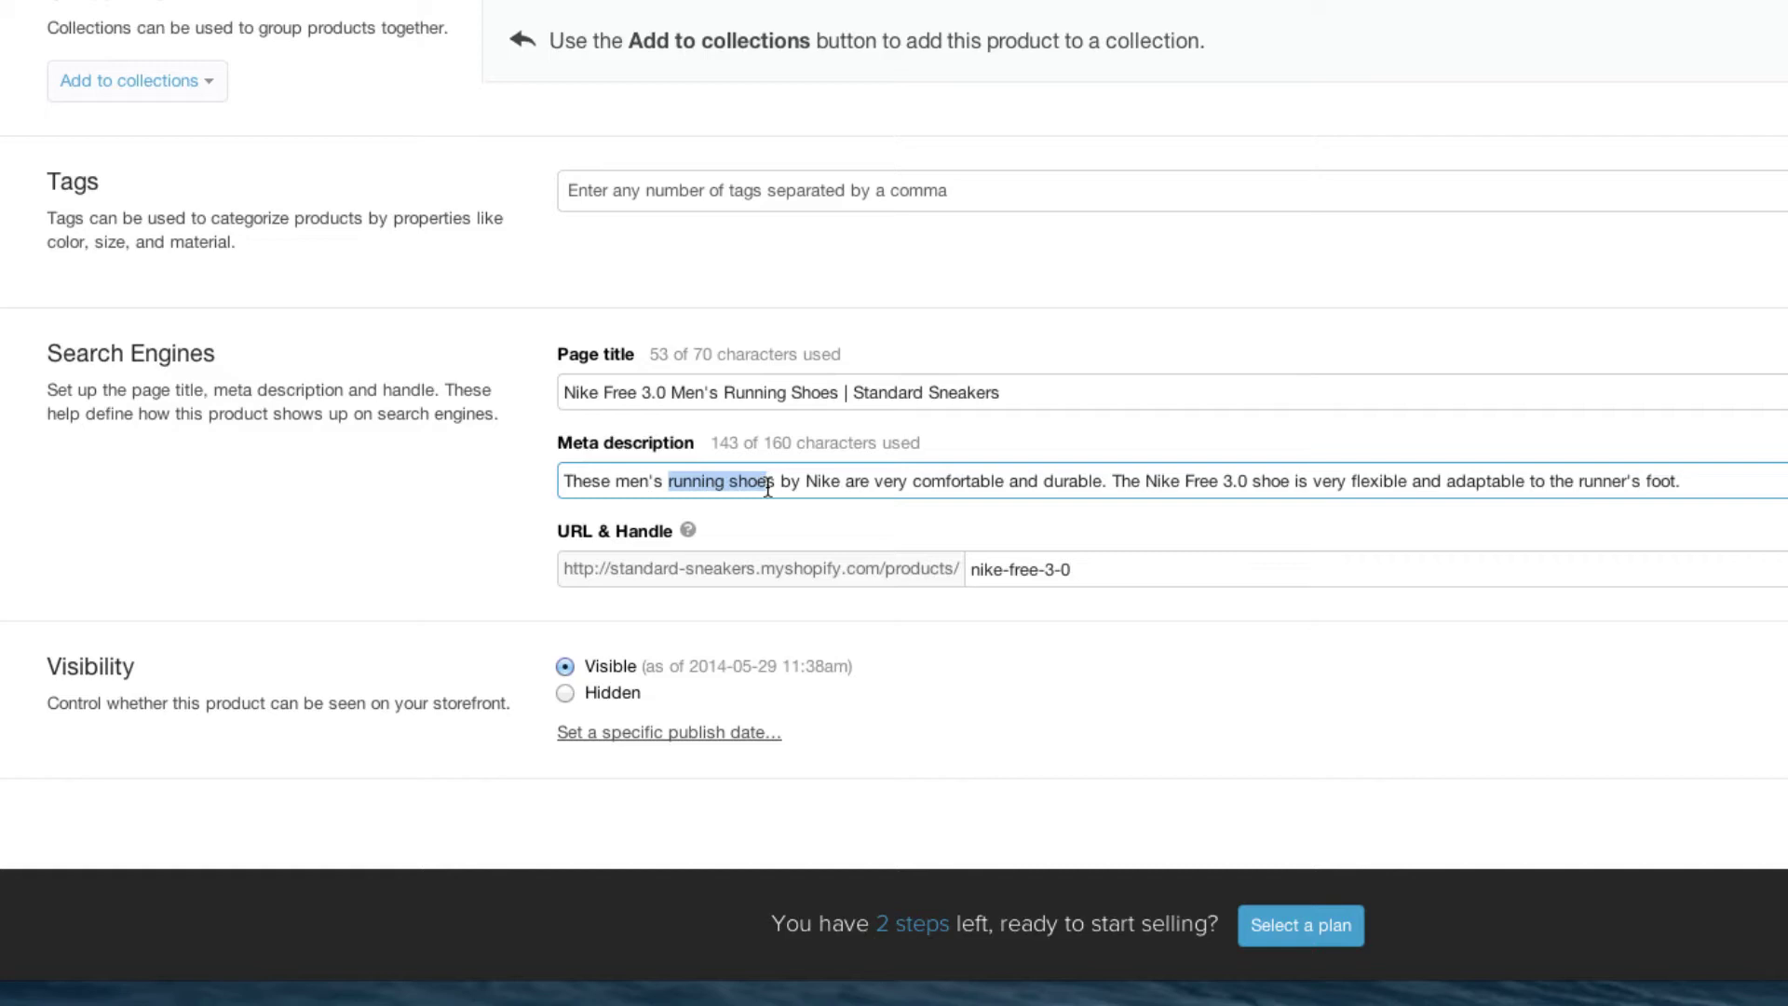
pyautogui.moveTo(631, 482); pyautogui.dragTo(732, 477)
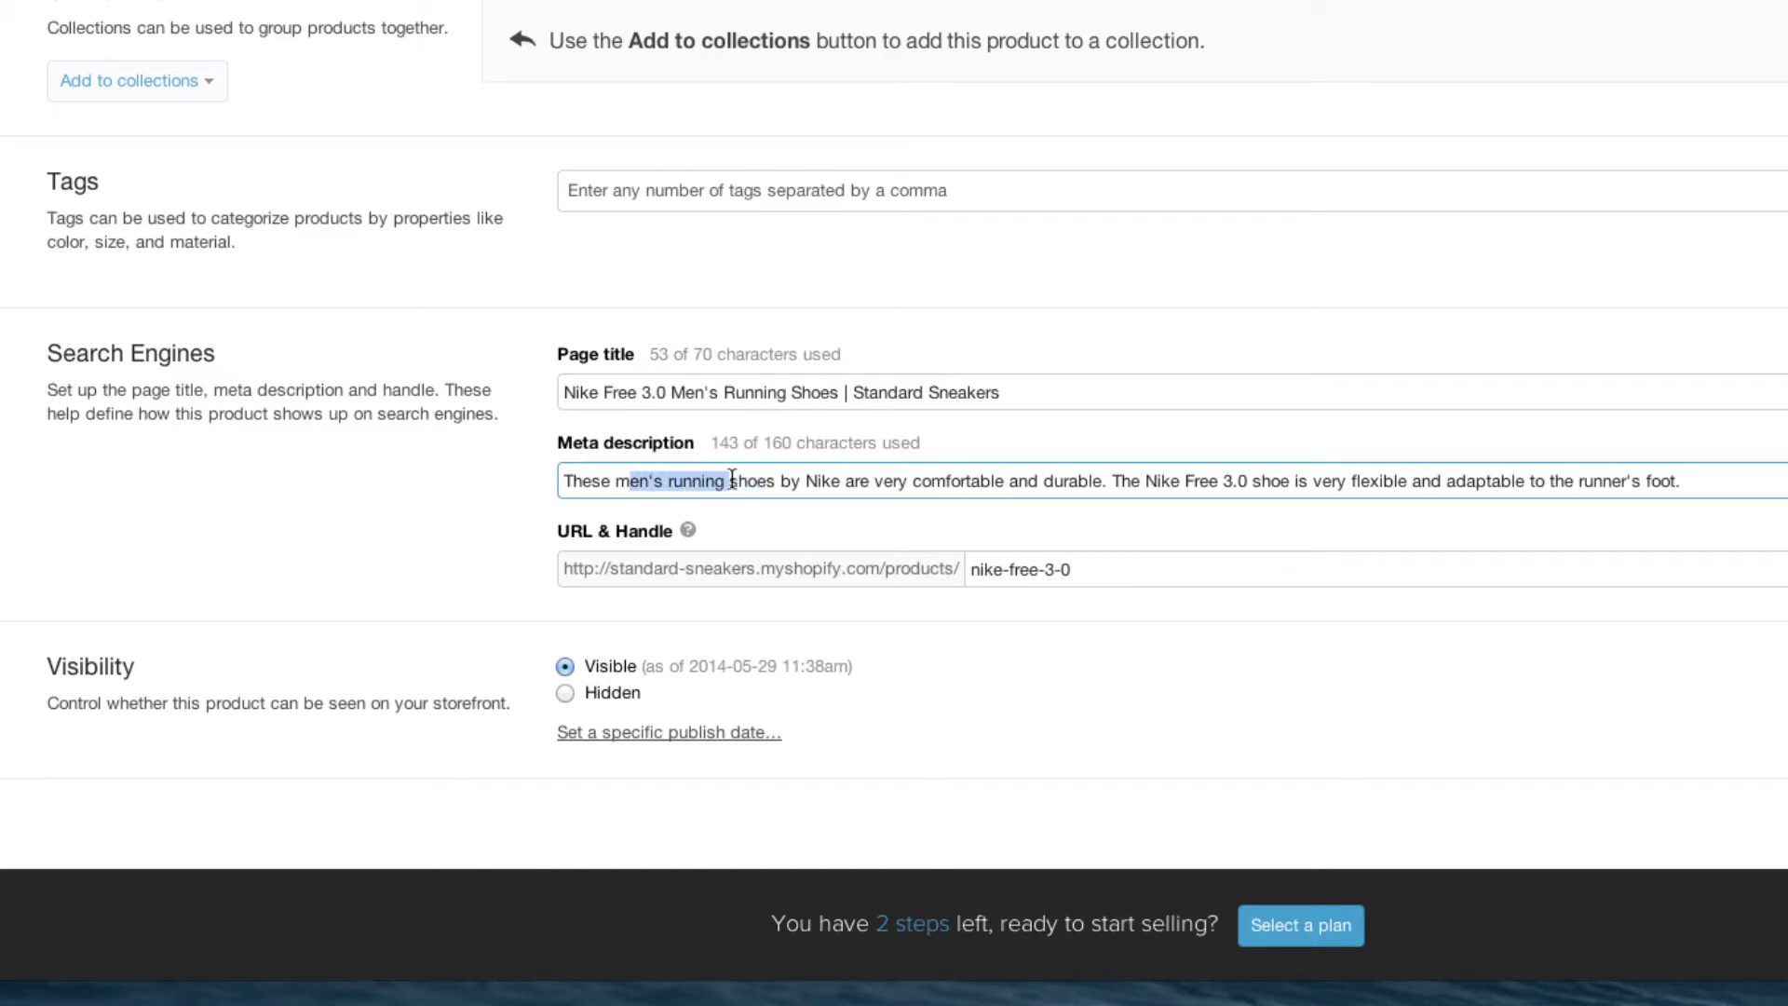
pyautogui.doubleClick(813, 483)
pyautogui.click(967, 482)
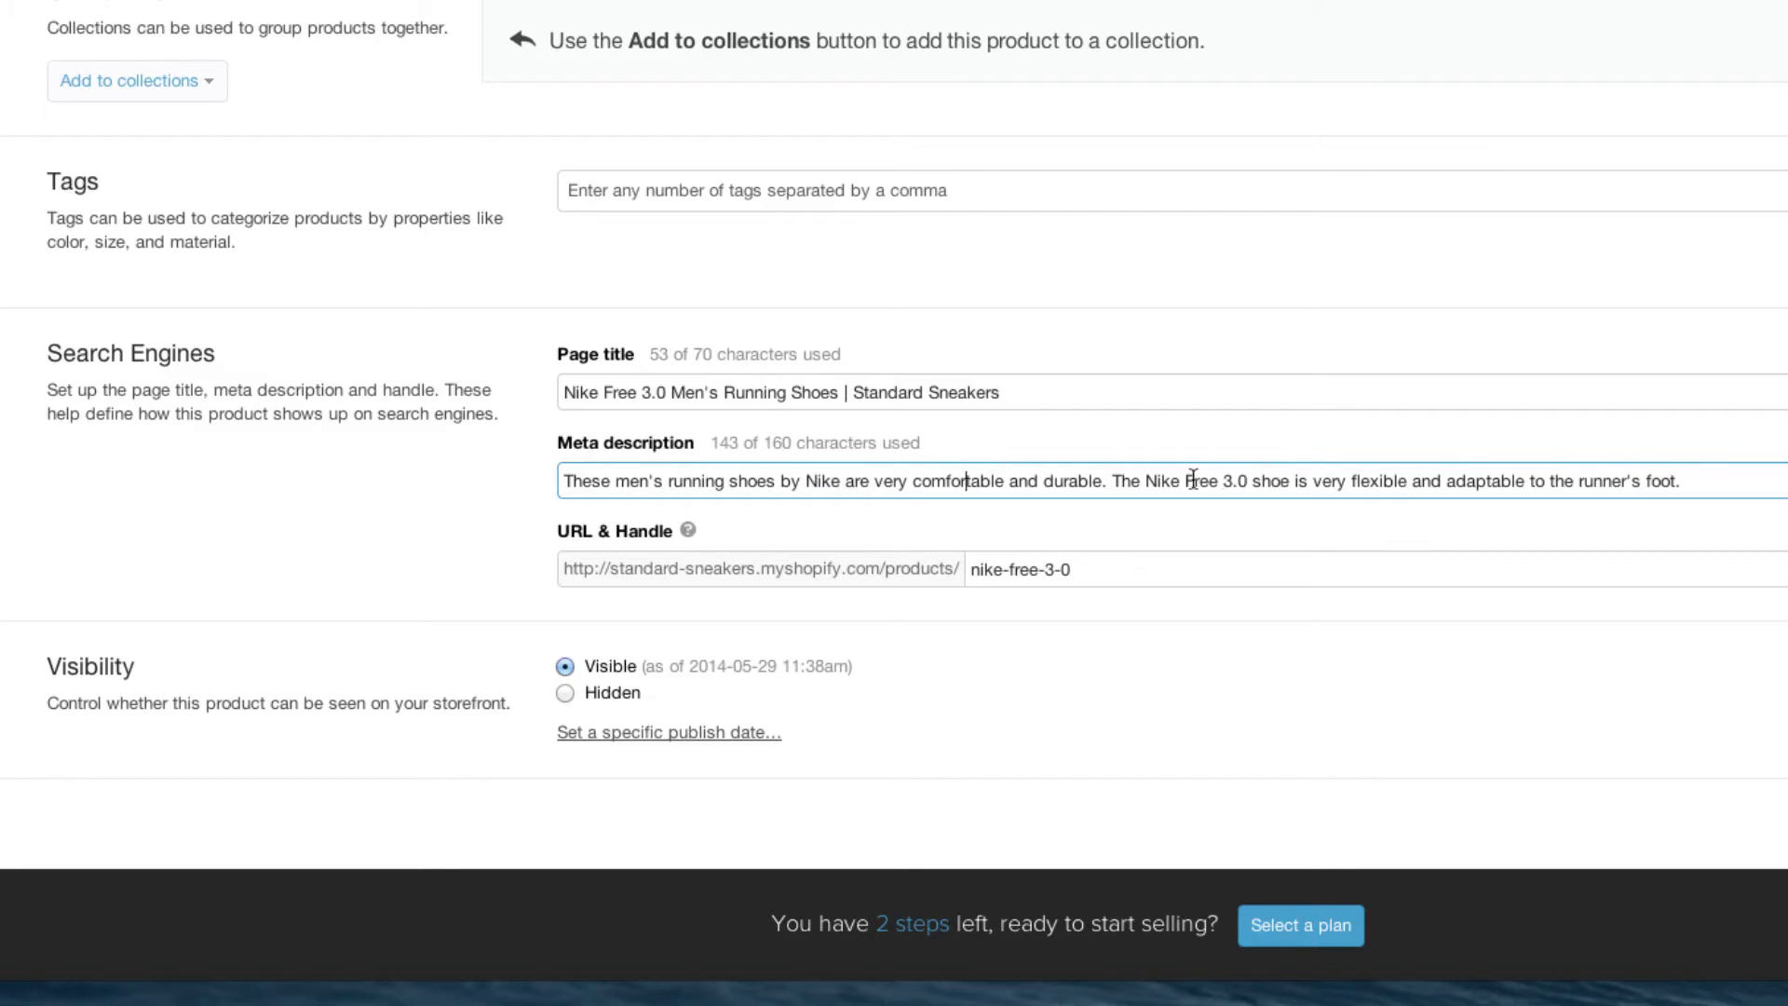
# Step: Check the 'Nike Free' keyword, then save the product's search engine fields
pyautogui.moveTo(1146, 481); pyautogui.dragTo(1244, 477)
pyautogui.click(1240, 457)
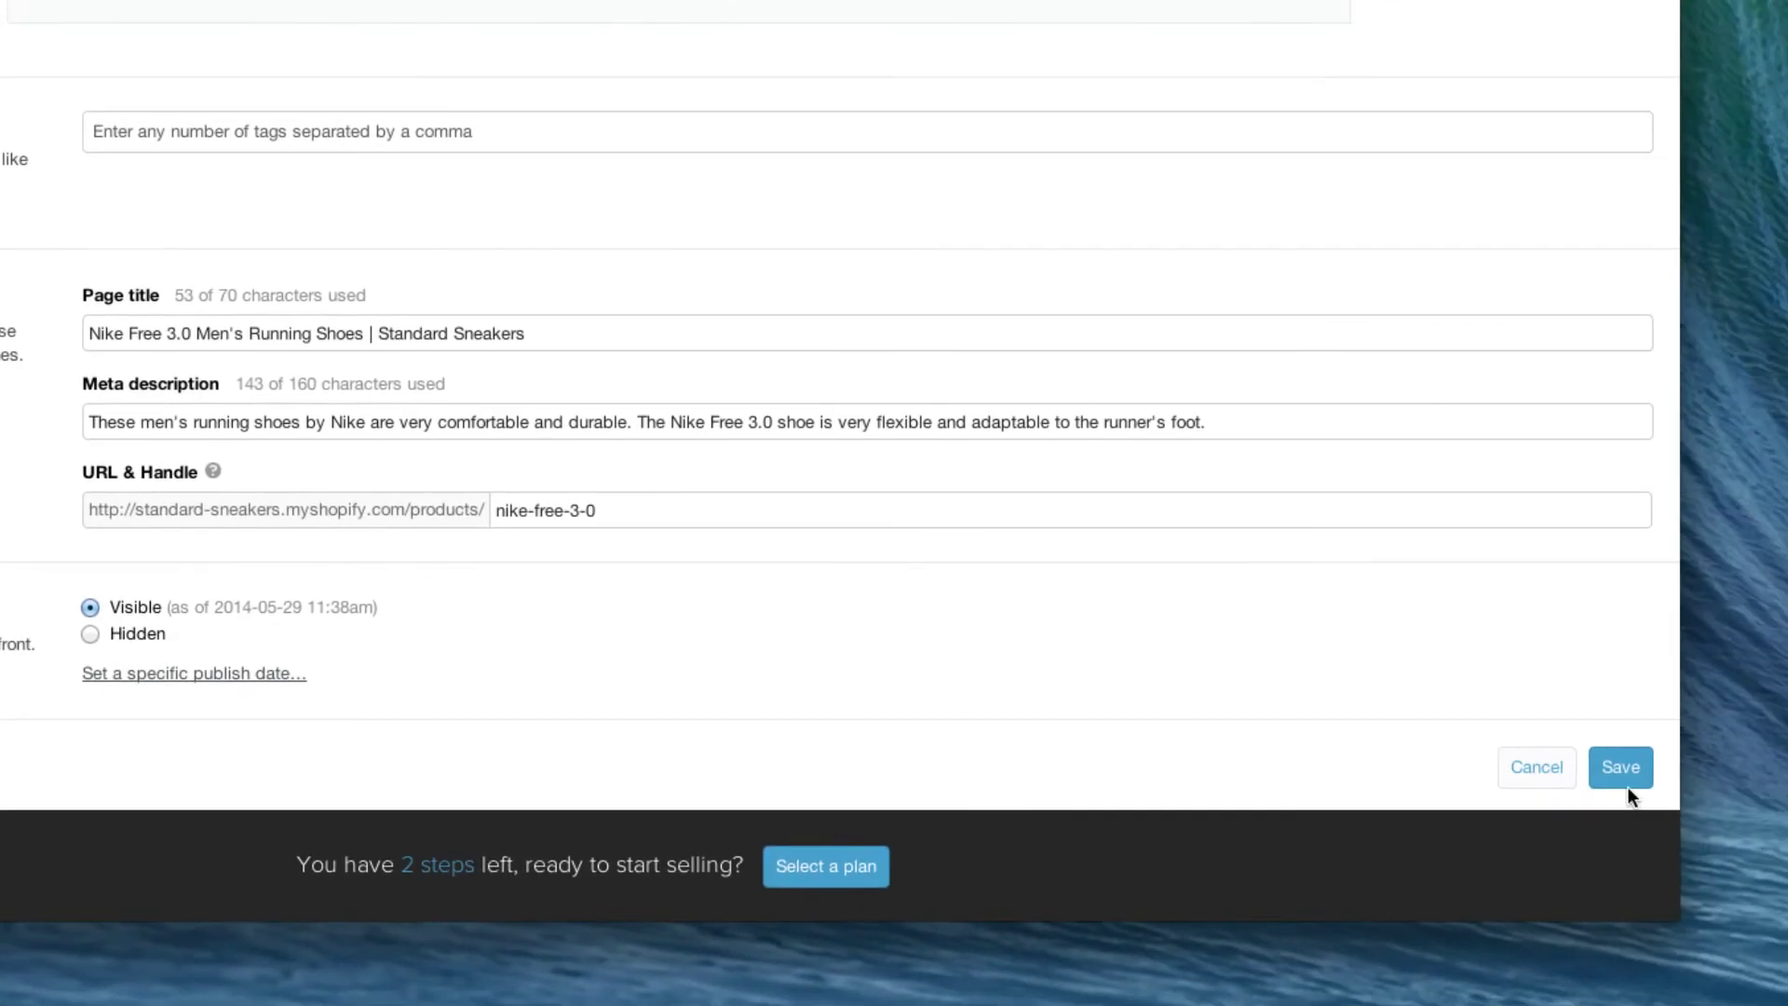
pyautogui.click(1623, 778)
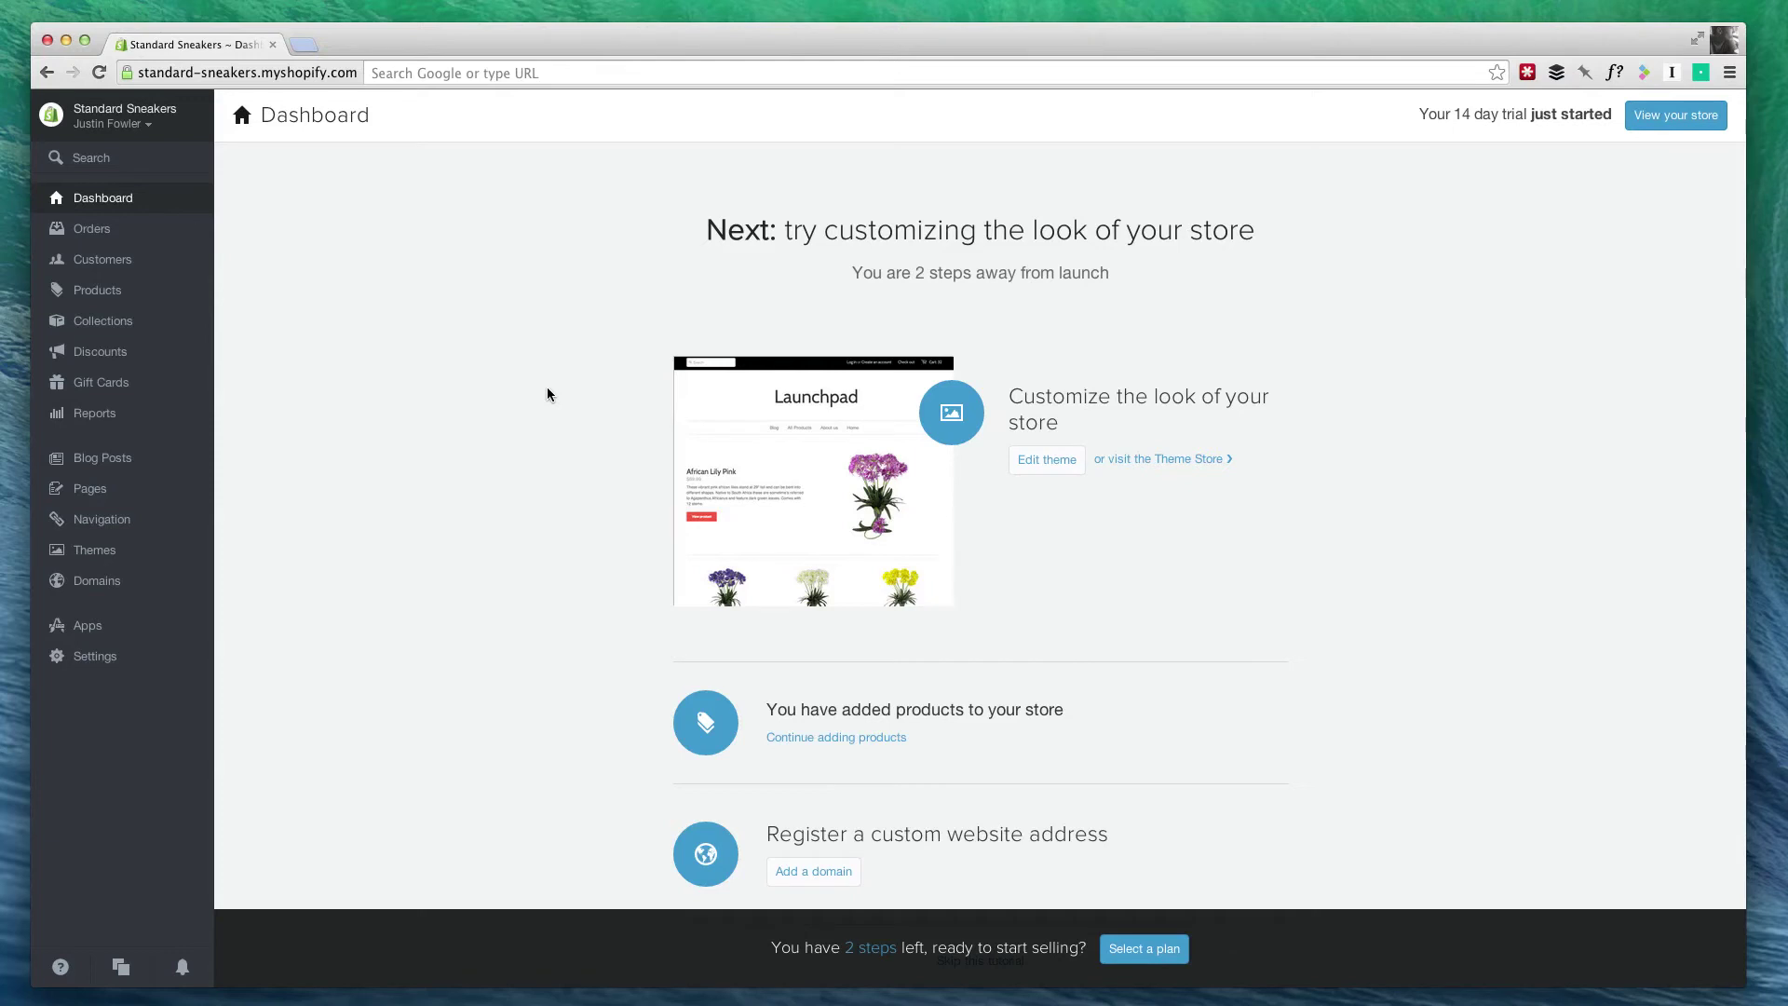
# Step: Load analytics.google.com in a new tab and enter the Google Analytics account dashboard
pyautogui.click(304, 46)
pyautogui.write('analytics.google.com')
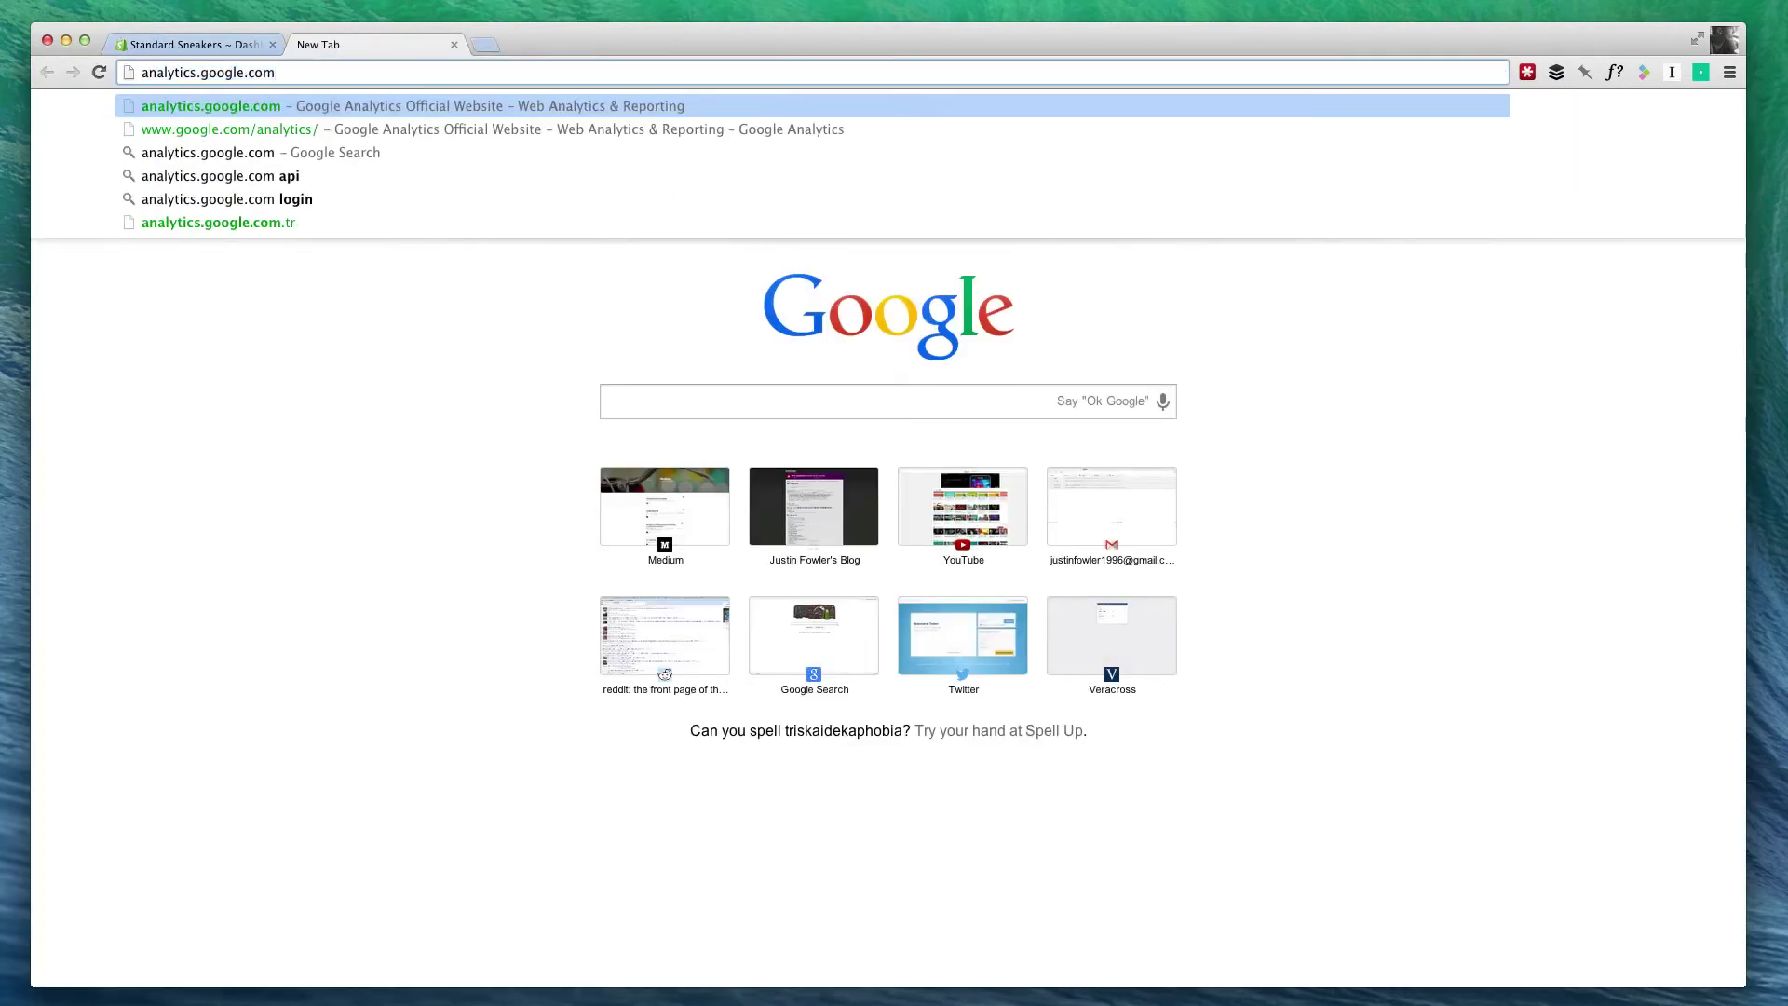
pyautogui.press('Return')
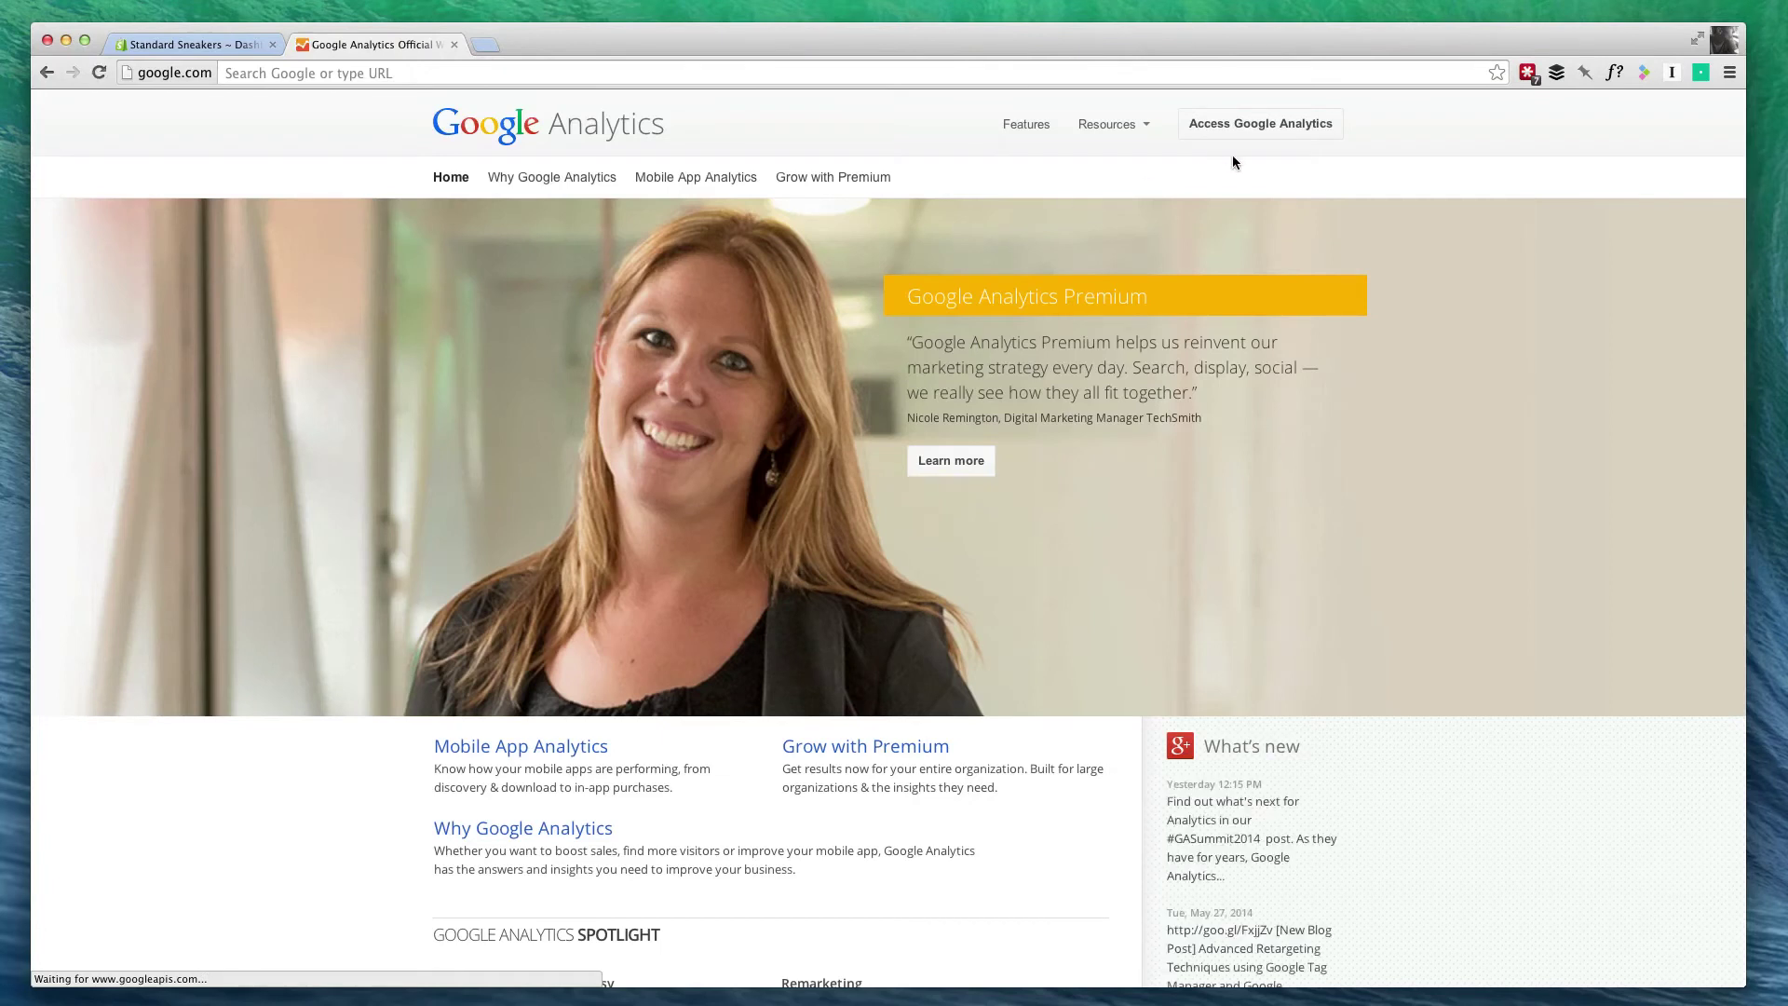
pyautogui.click(1242, 129)
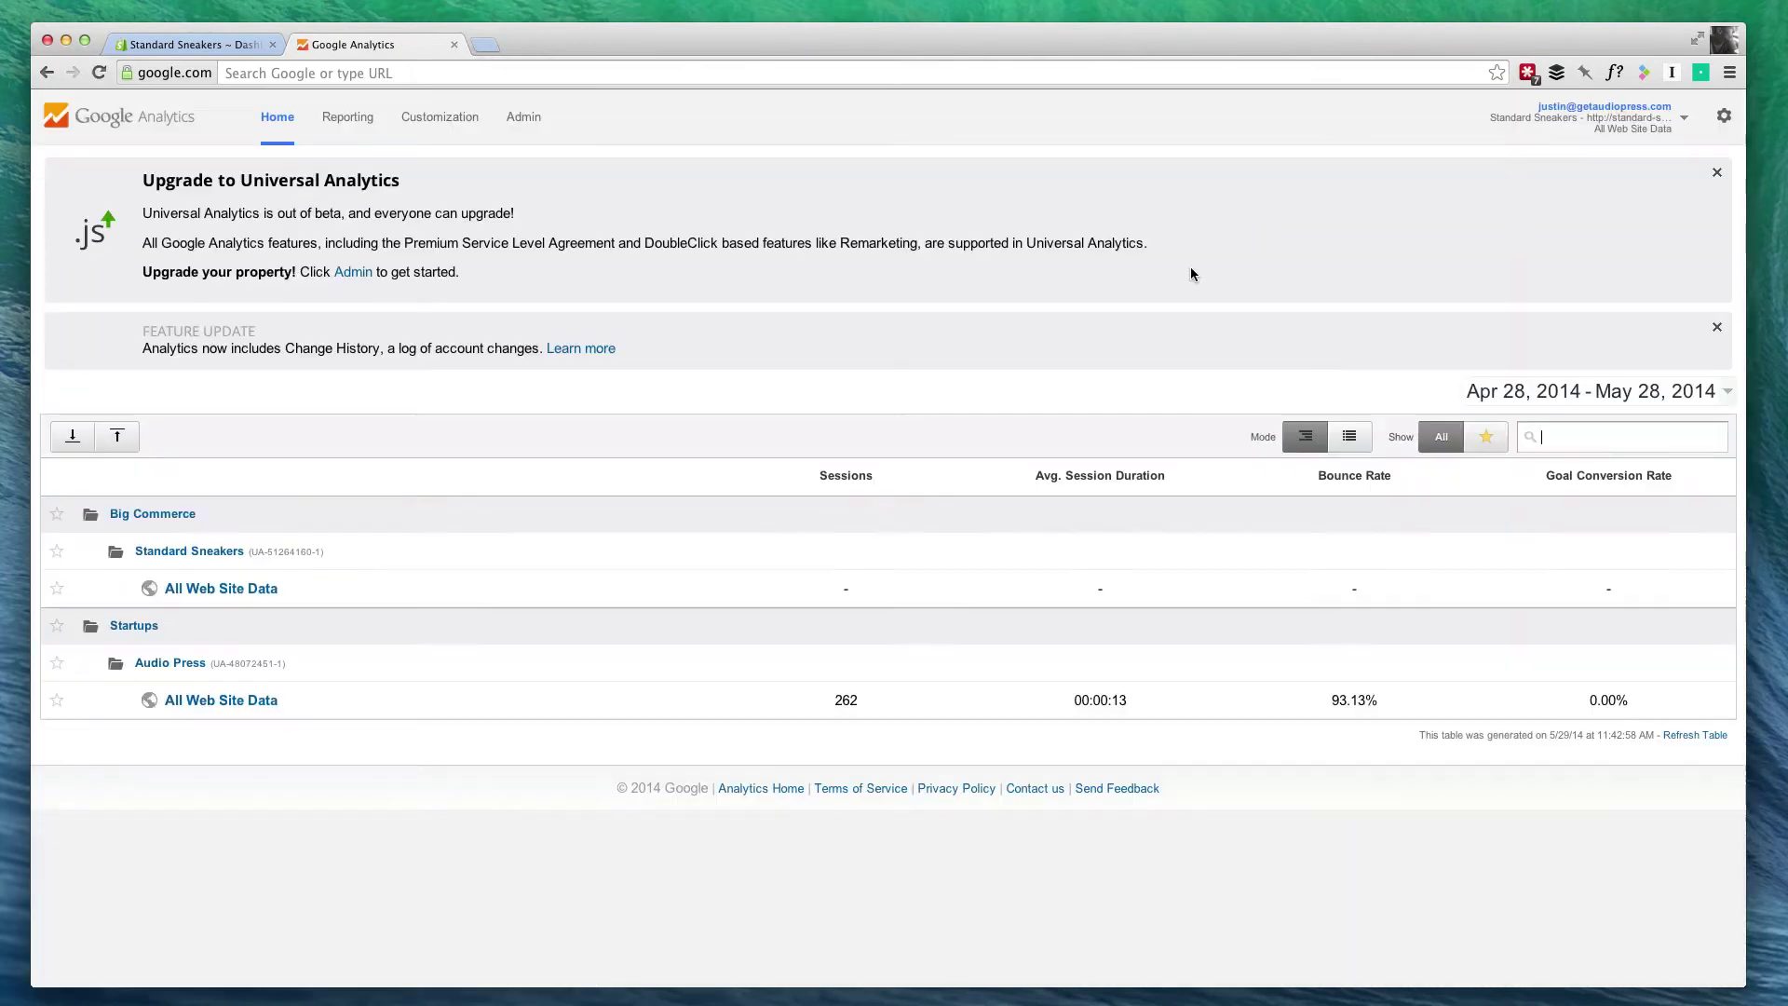
# Step: Start creating a new account from the Analytics Admin account list
pyautogui.click(522, 118)
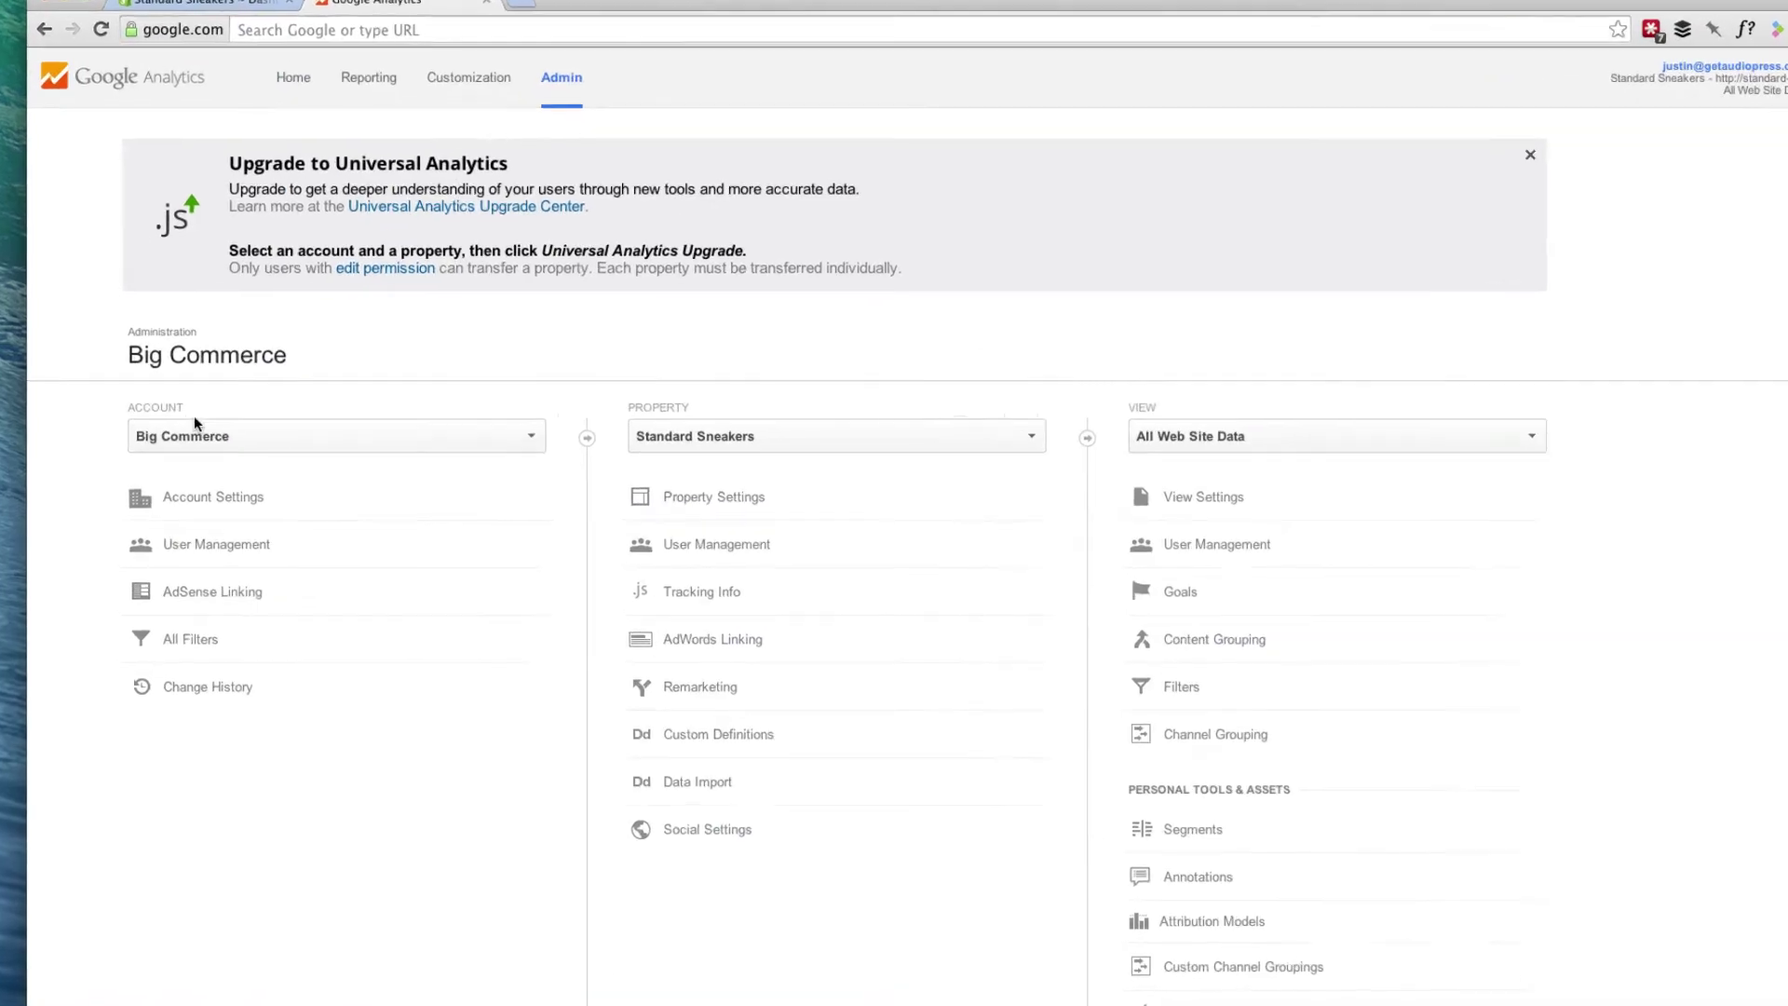
pyautogui.click(149, 447)
pyautogui.click(212, 589)
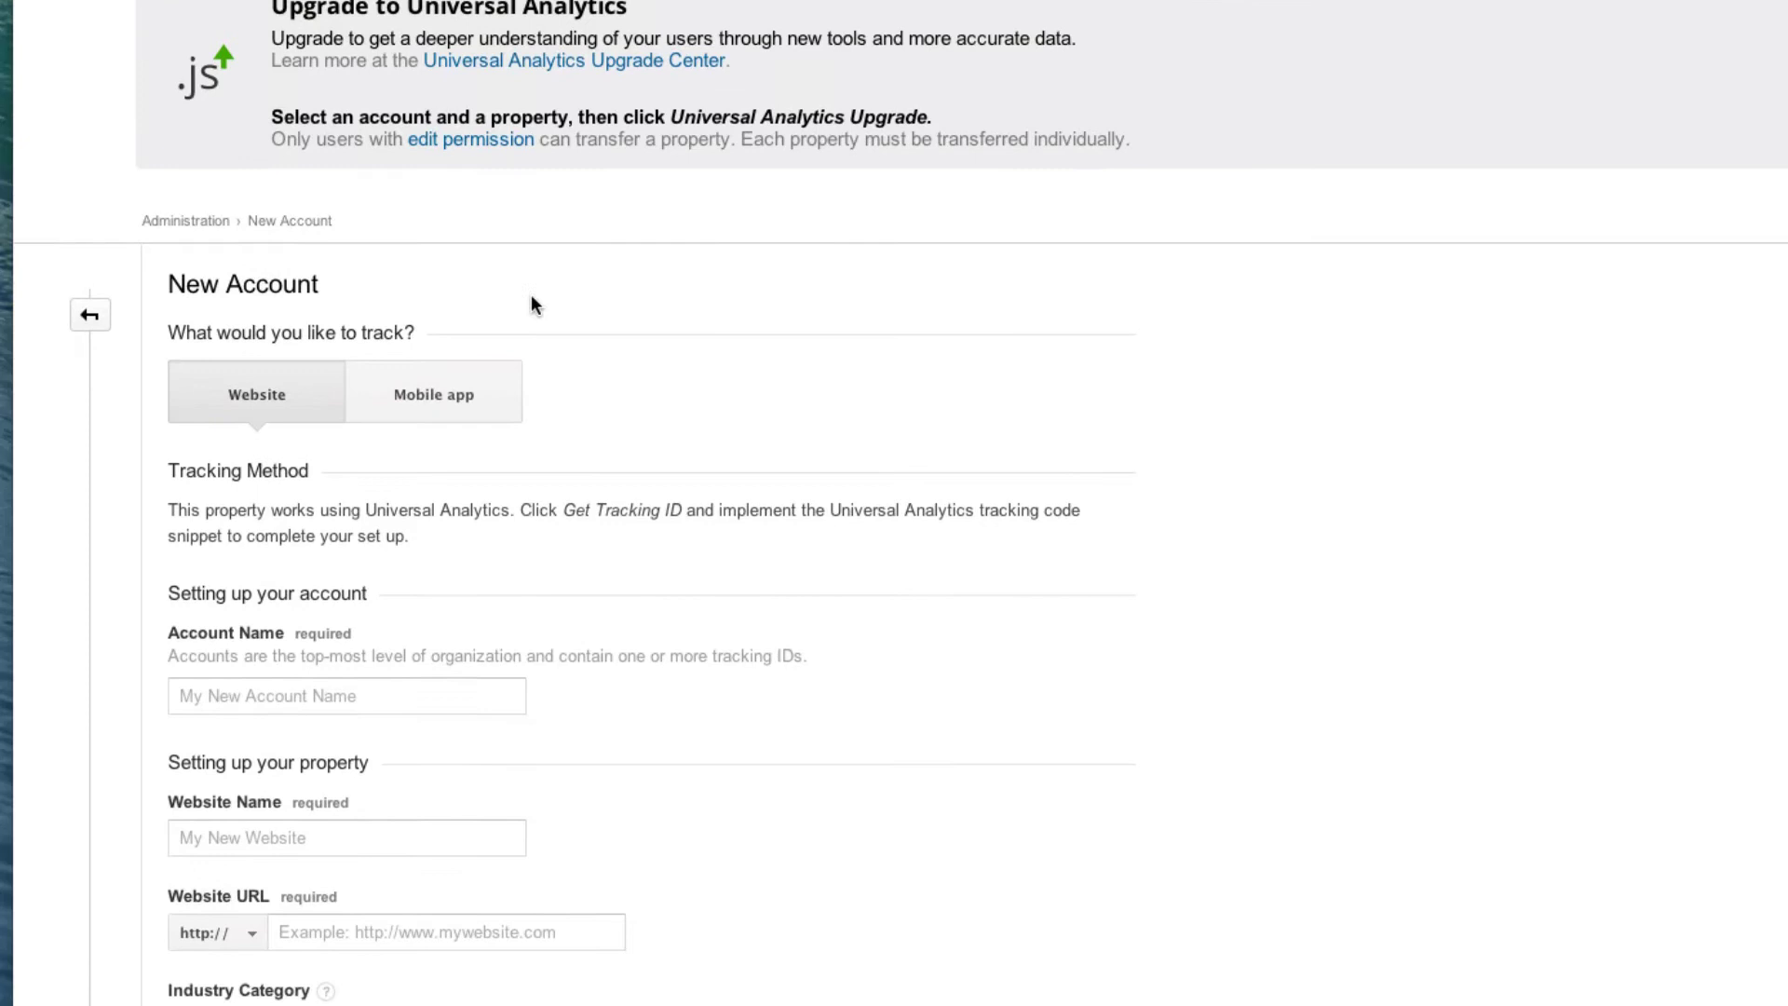
pyautogui.scroll(-3, 531, 294)
pyautogui.scroll(-3, 419, 289)
# Step: Name the account 'Shopify' and the website 'Standard Sneakers'
pyautogui.click(323, 257)
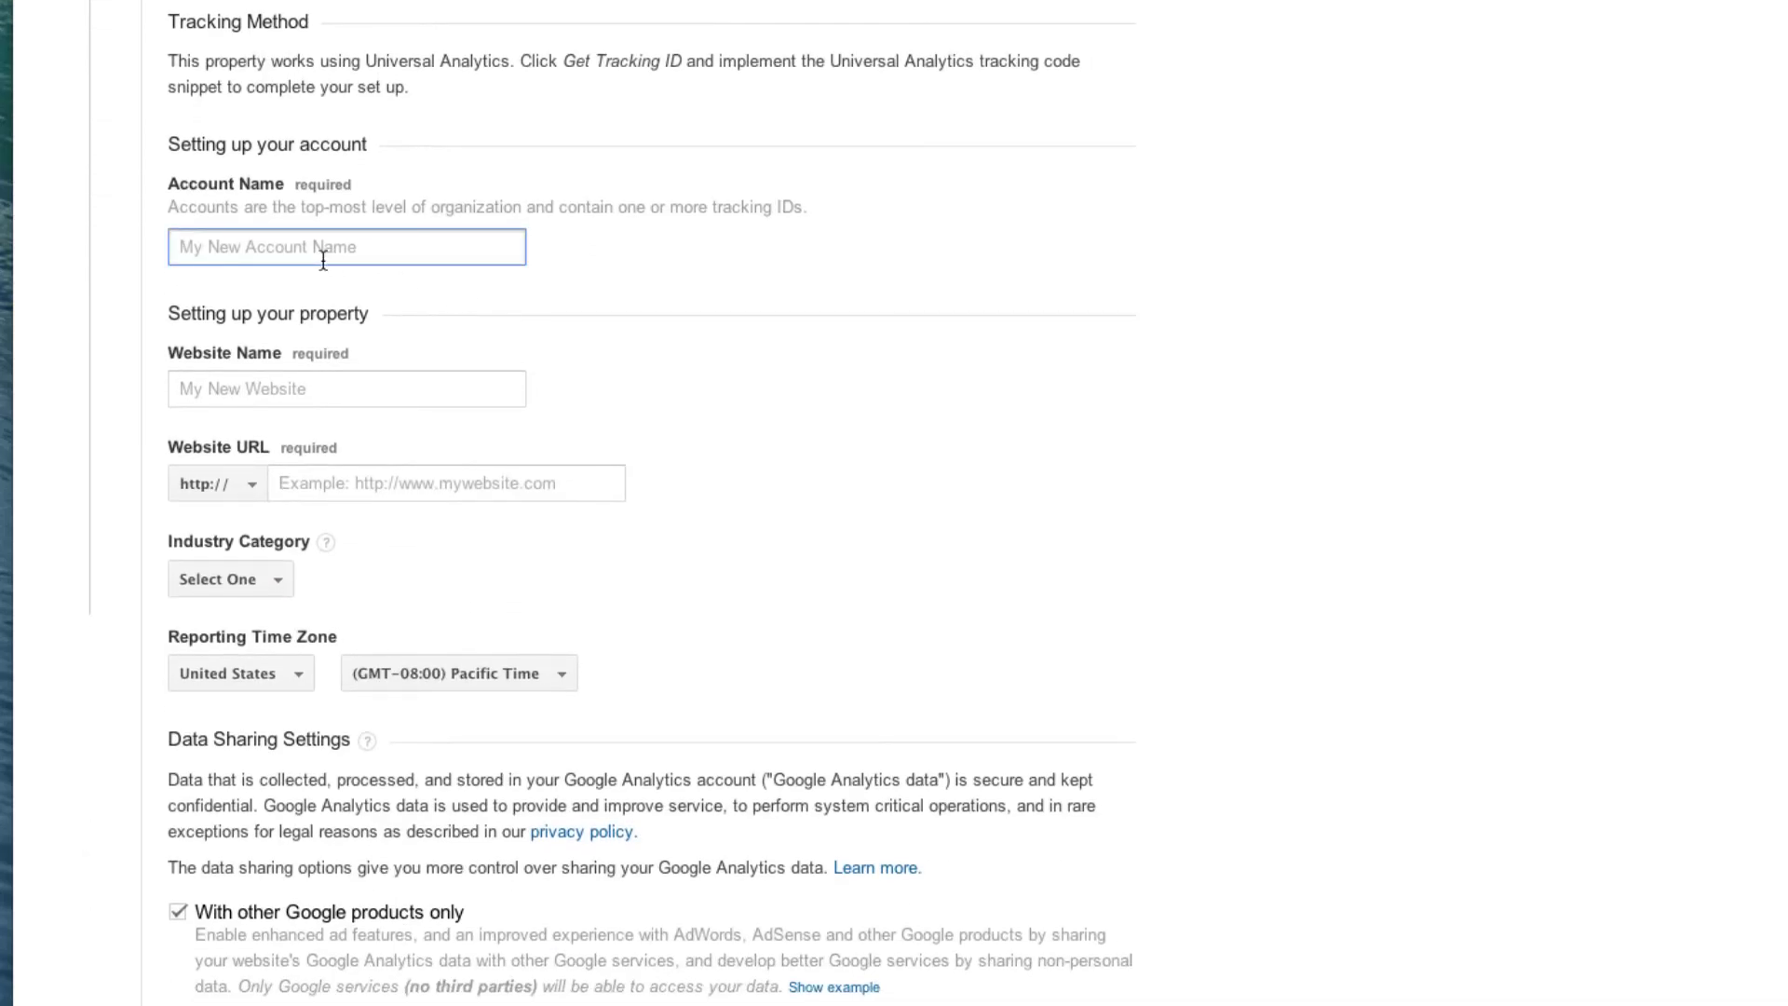
pyautogui.write('S')
pyautogui.write('hopify')
pyautogui.press('Tab')
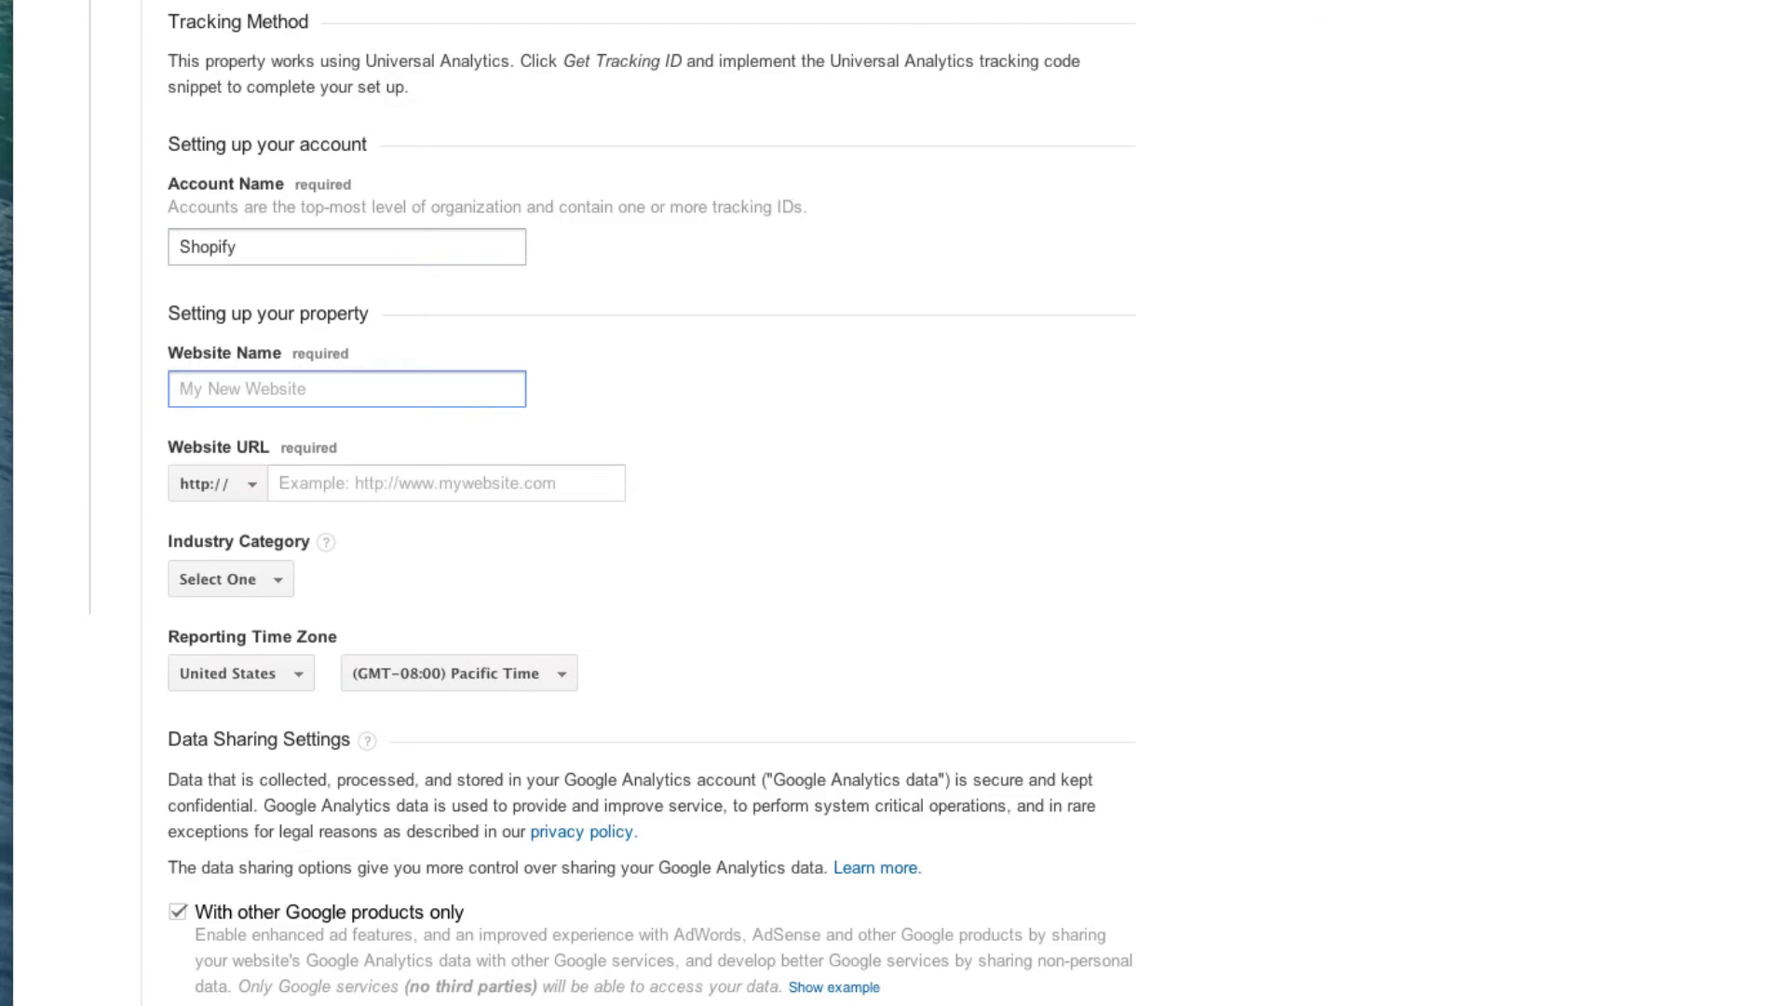
pyautogui.write('Standard Sneaker')
pyautogui.write('s')
pyautogui.press('Tab')
pyautogui.press('Tab')
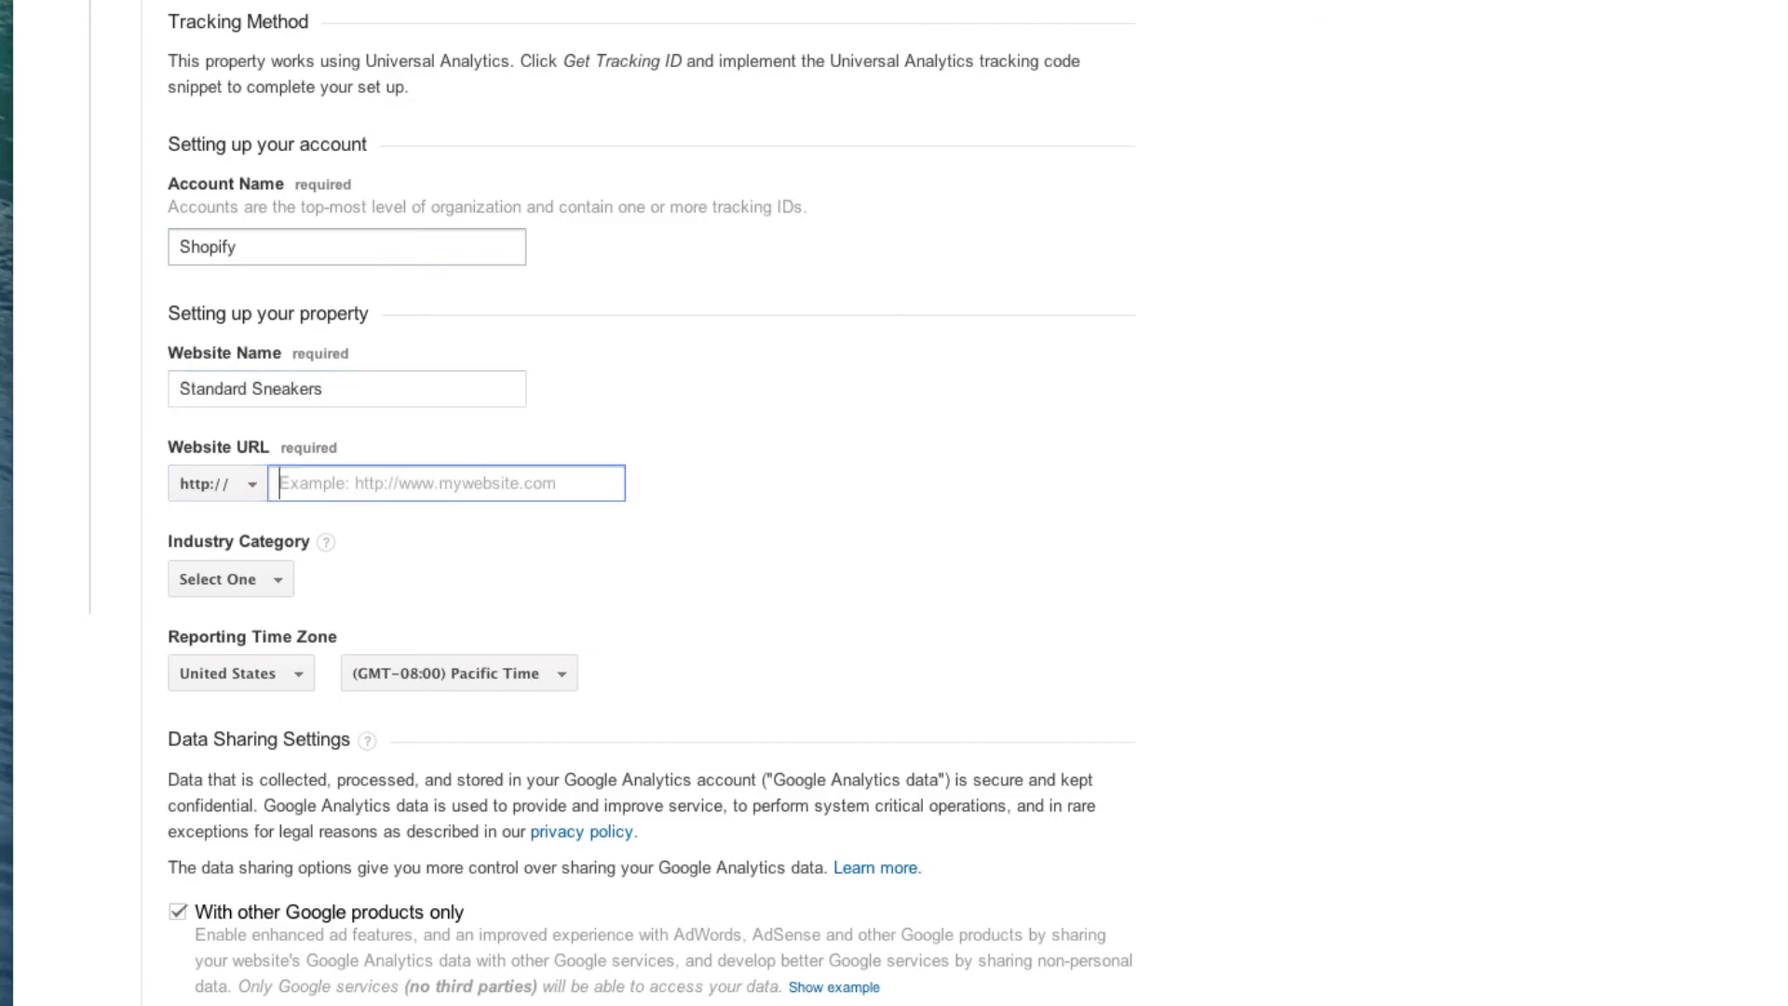
# Step: Enter website URL standard-sneakers.myshopify.com and set the industry to Beauty and Fitness
pyautogui.write('standard-sneakers.myshopify.com/')
pyautogui.click(240, 579)
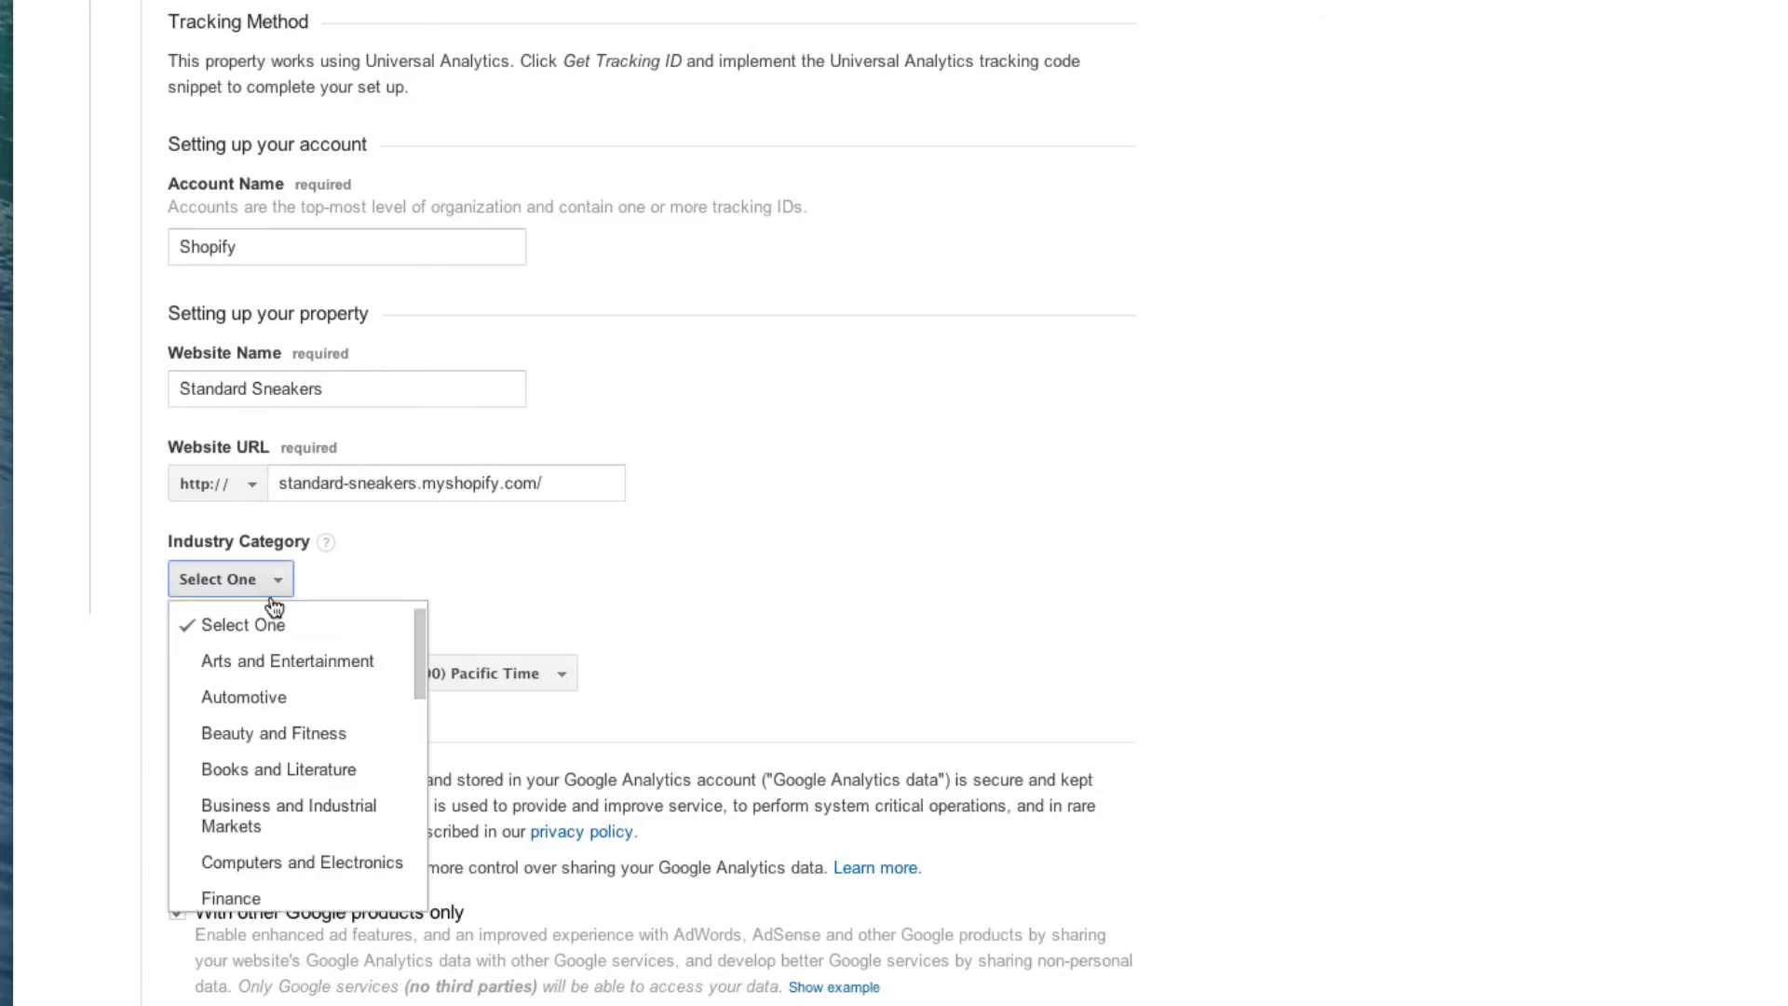
pyautogui.click(308, 736)
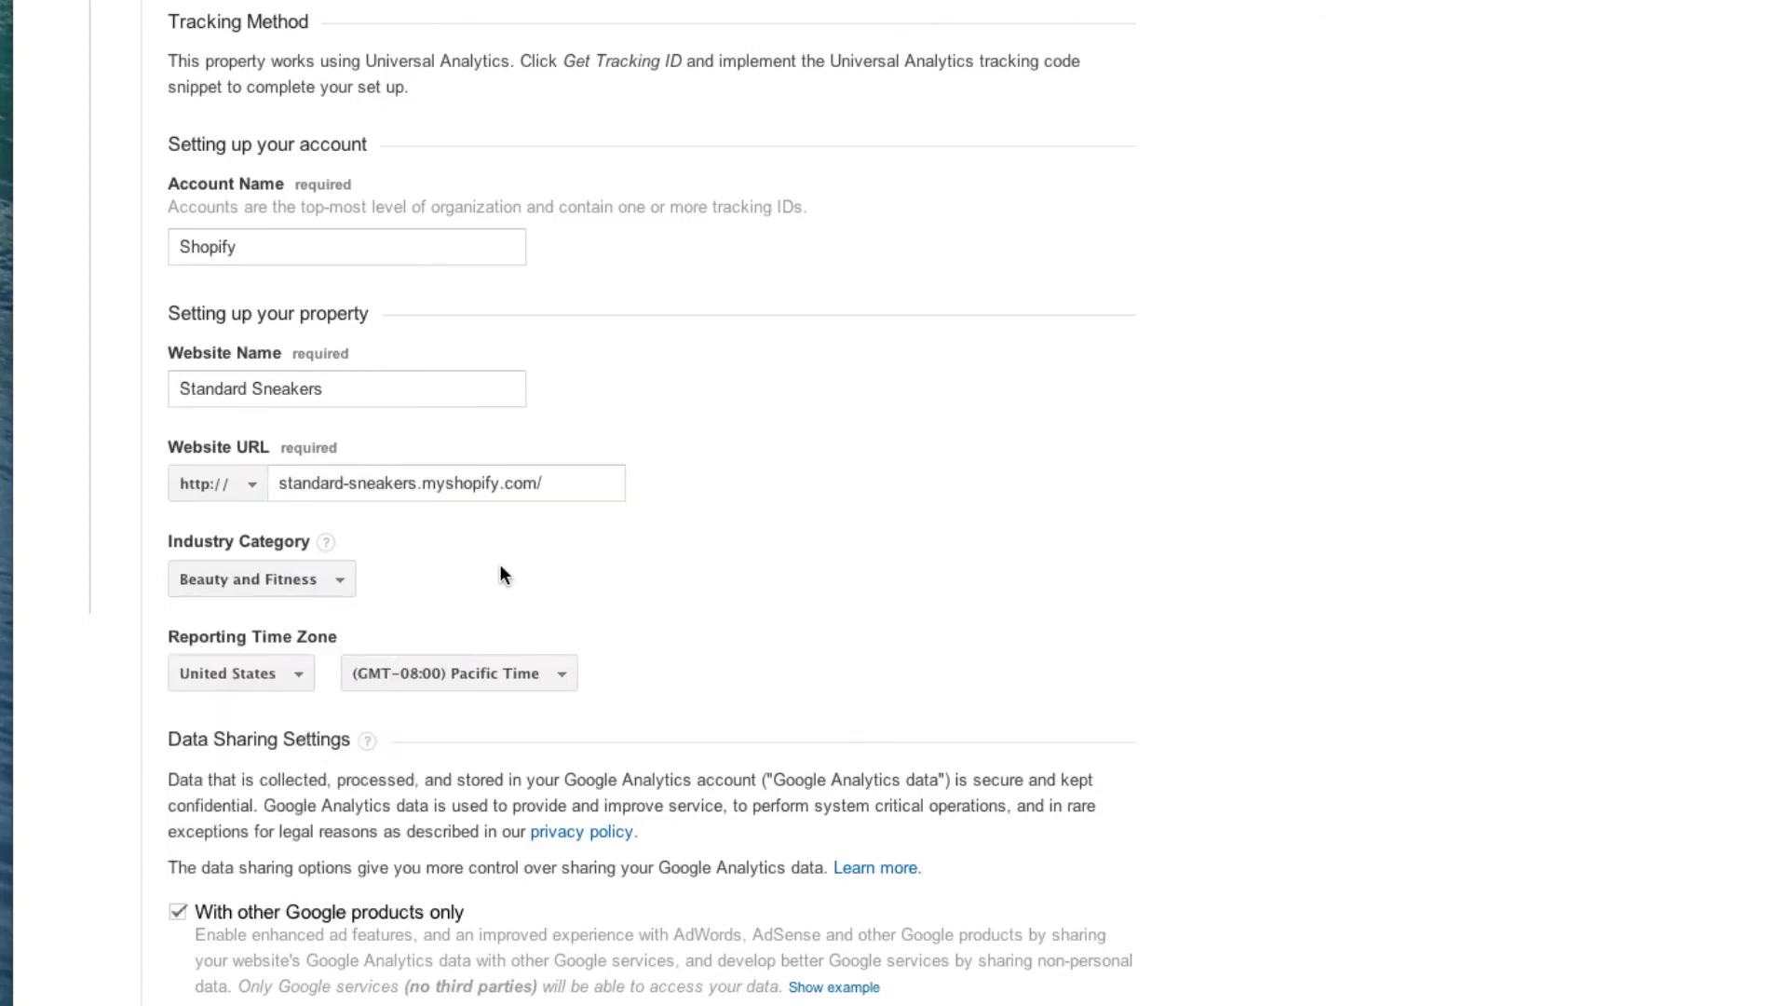
pyautogui.scroll(-3, 499, 568)
pyautogui.scroll(-2, 499, 563)
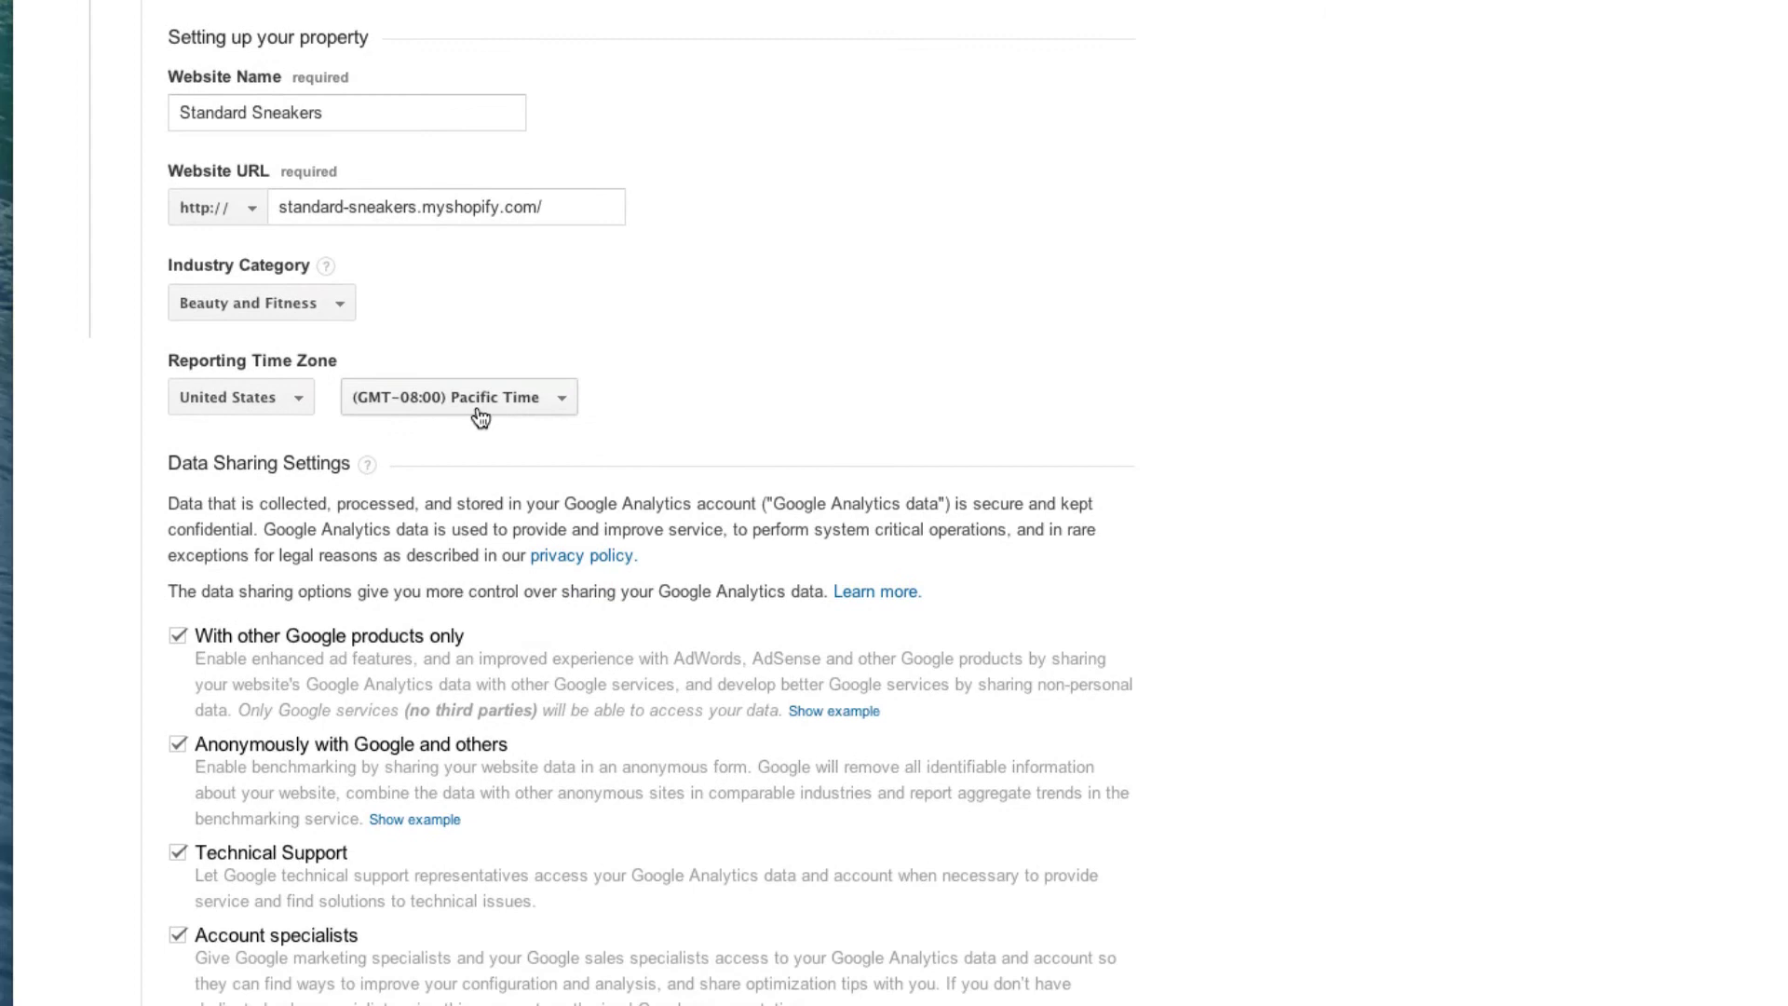
# Step: Set the reporting time zone to Central Time and request a tracking ID
pyautogui.click(473, 396)
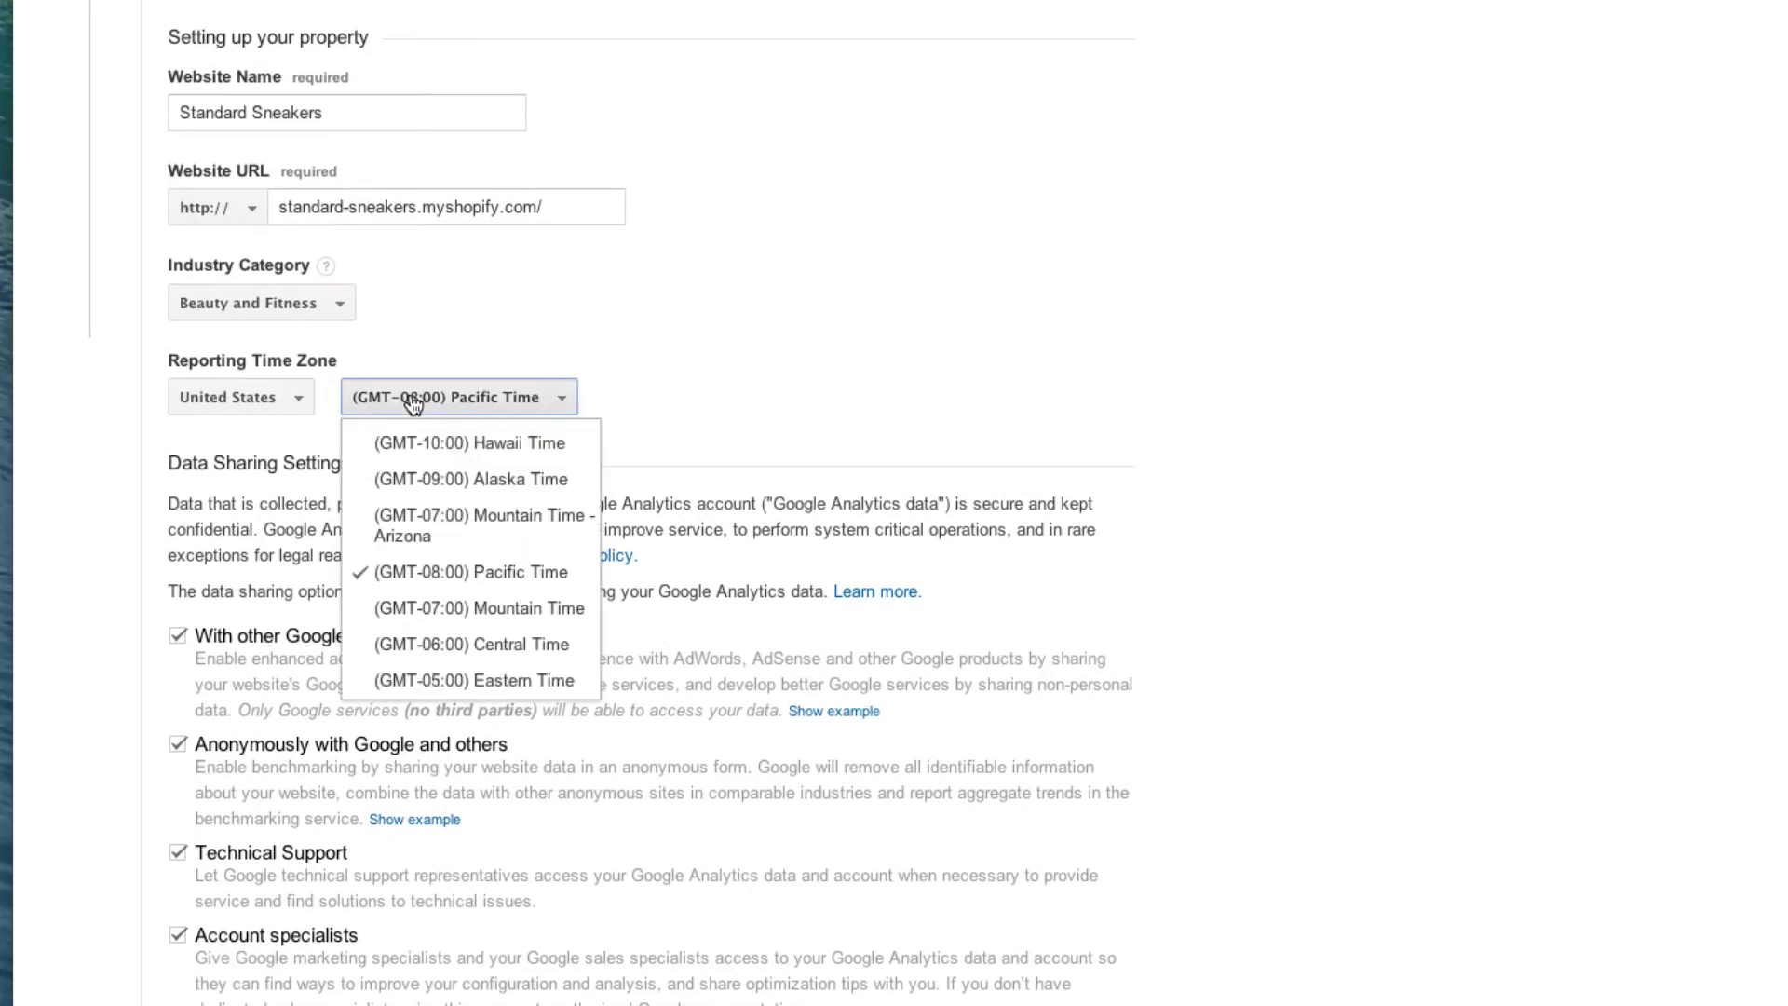
pyautogui.click(429, 644)
pyautogui.scroll(-3, 652, 410)
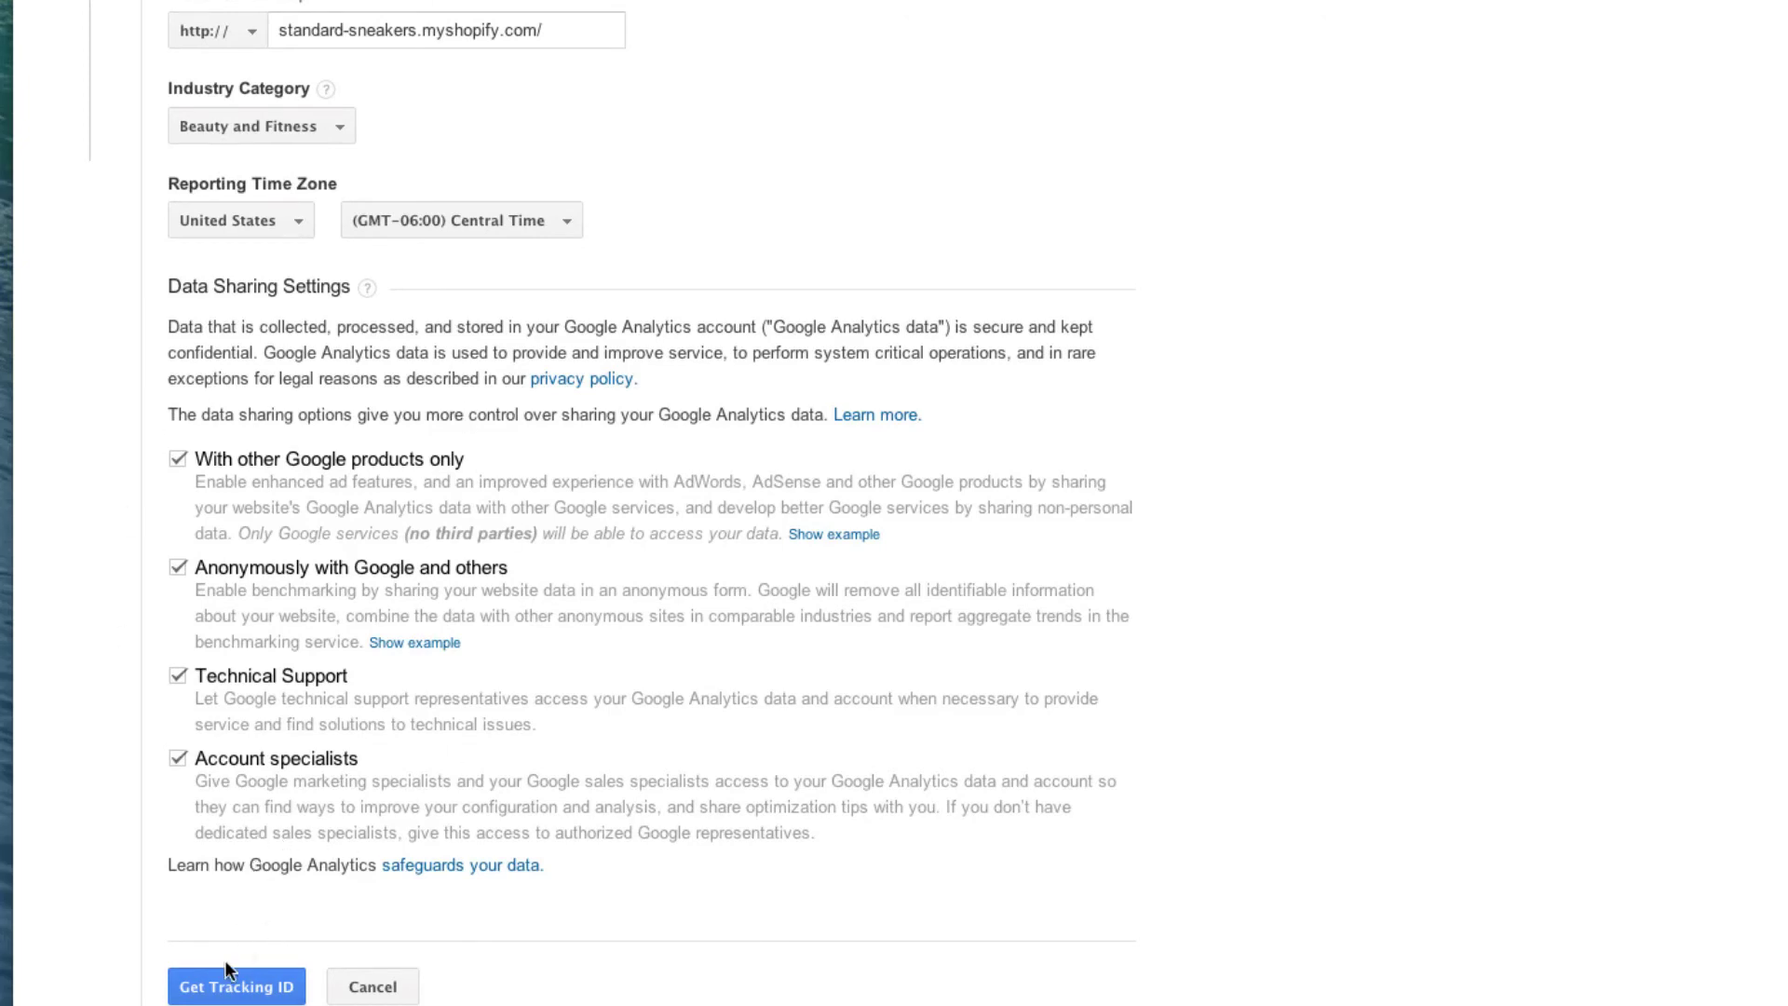
pyautogui.click(258, 988)
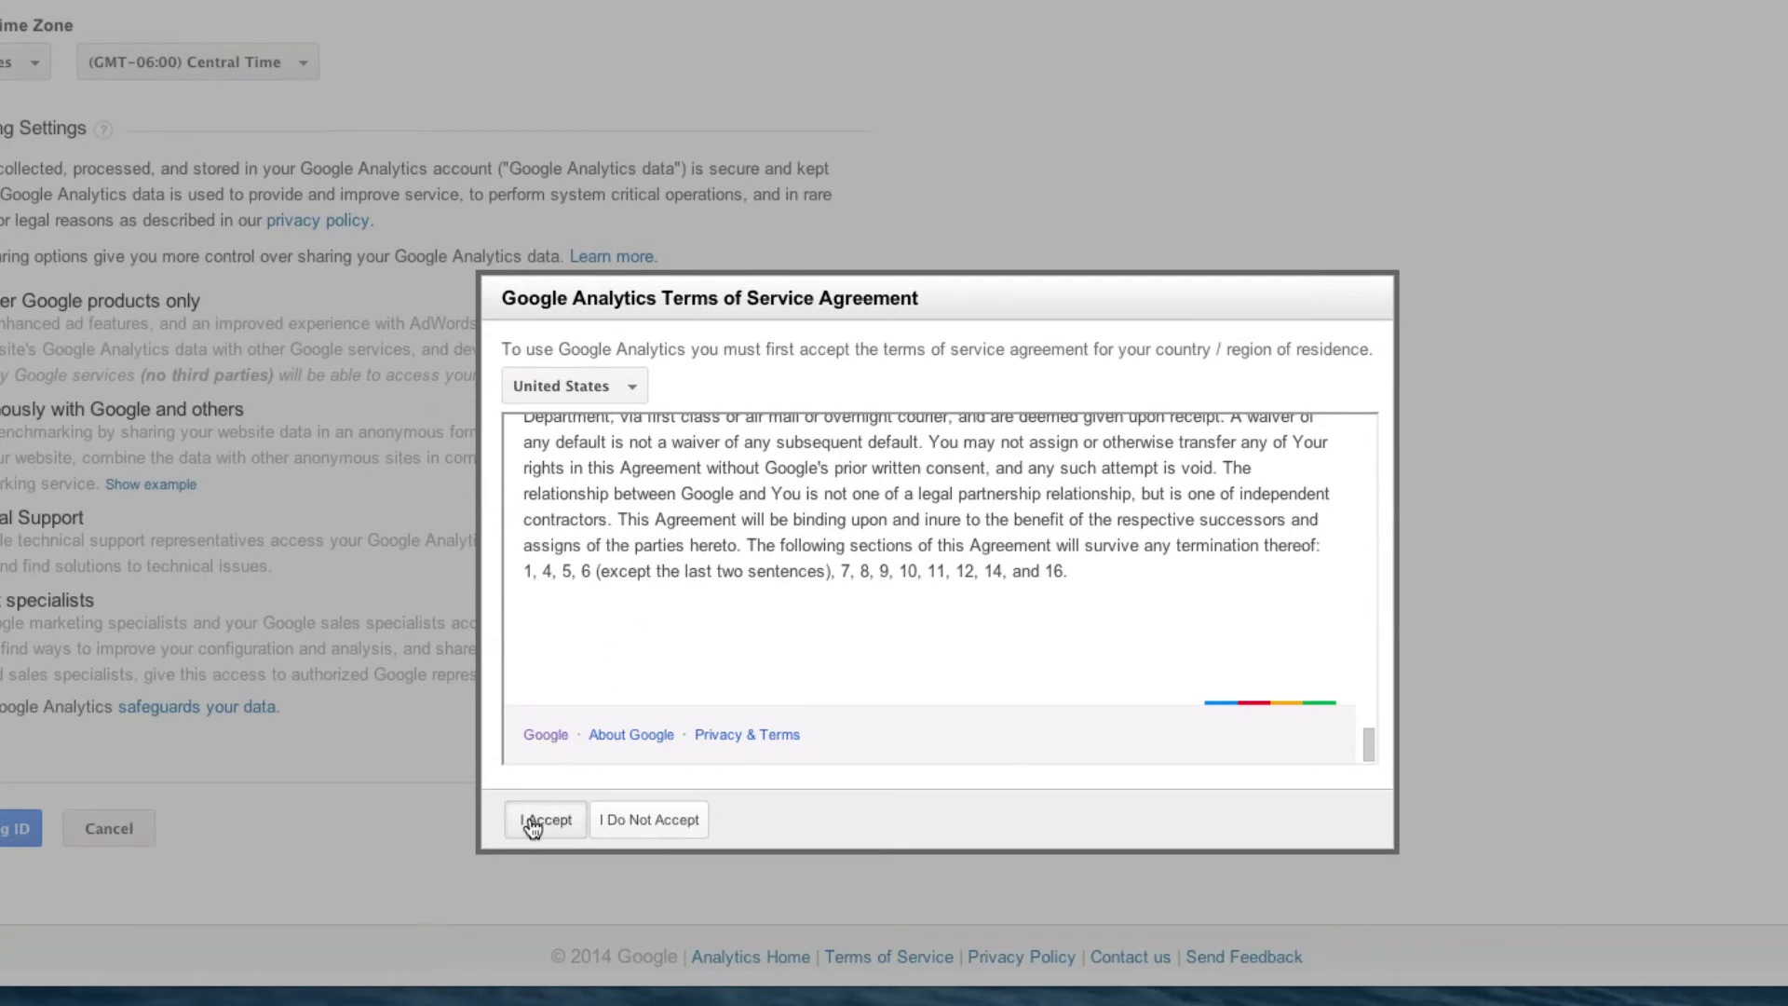
# Step: Accept the Analytics terms and select the entire UA-51475805-1 tracking code script
pyautogui.click(513, 826)
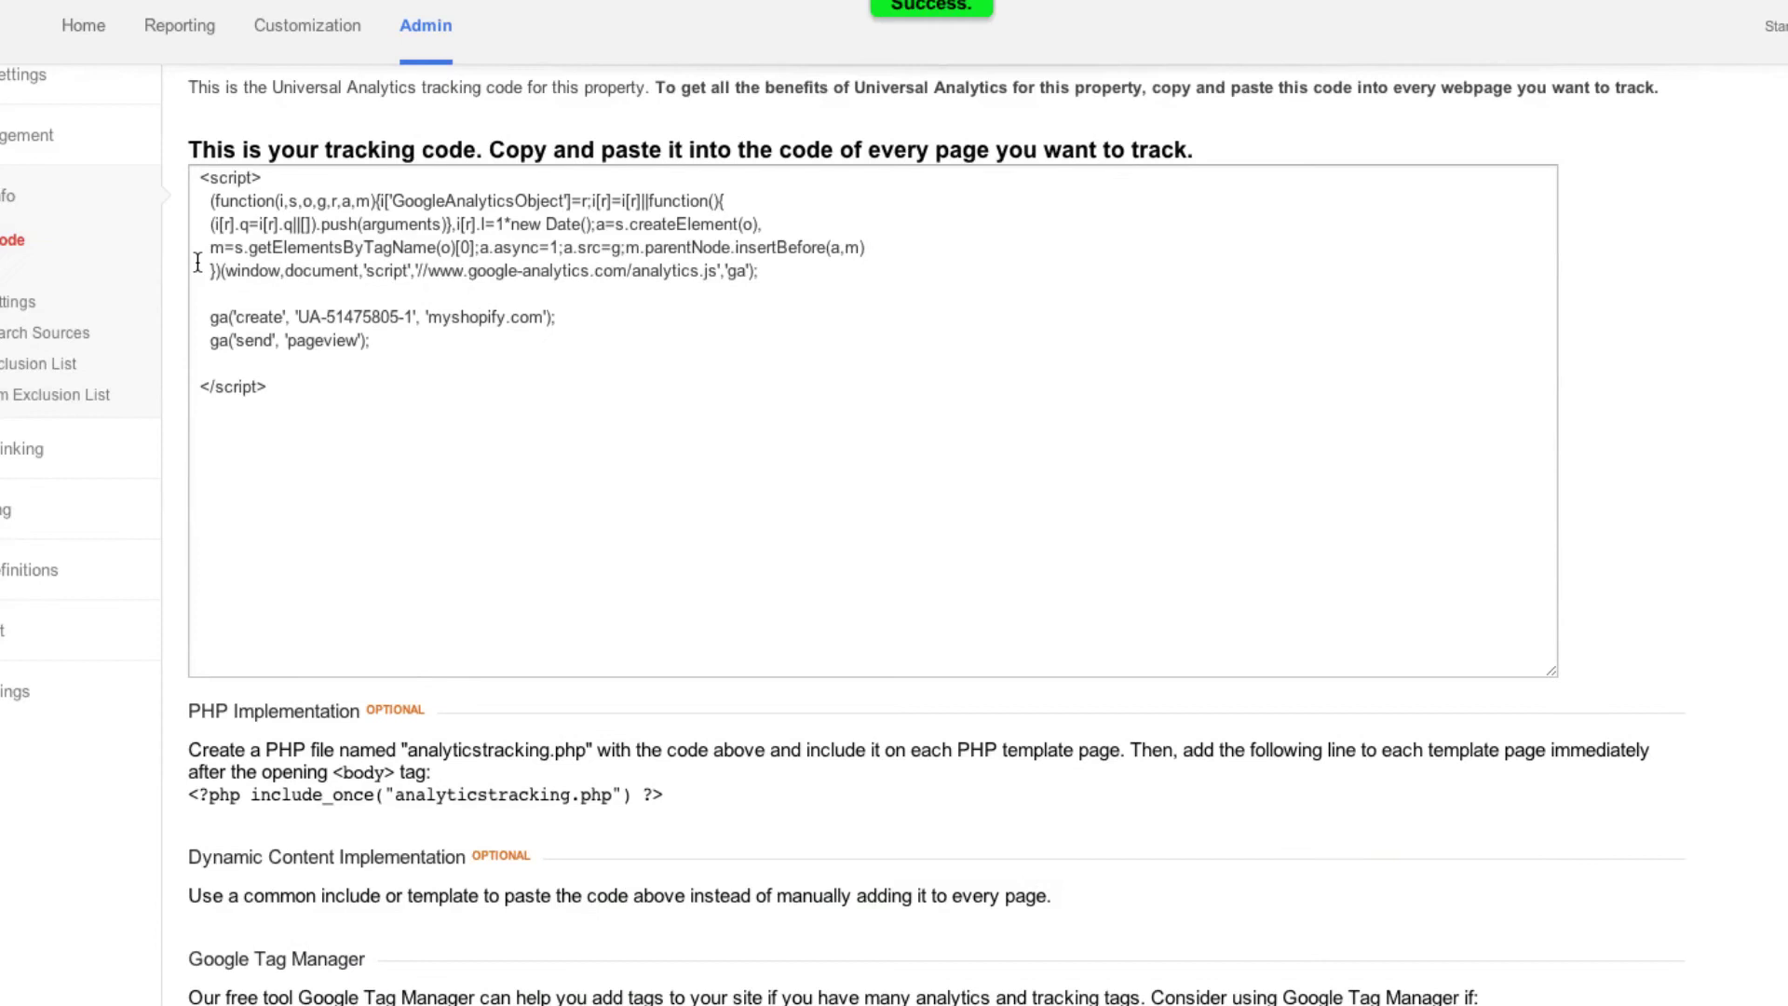
pyautogui.click(270, 381)
pyautogui.moveTo(270, 381); pyautogui.dragTo(178, 159)
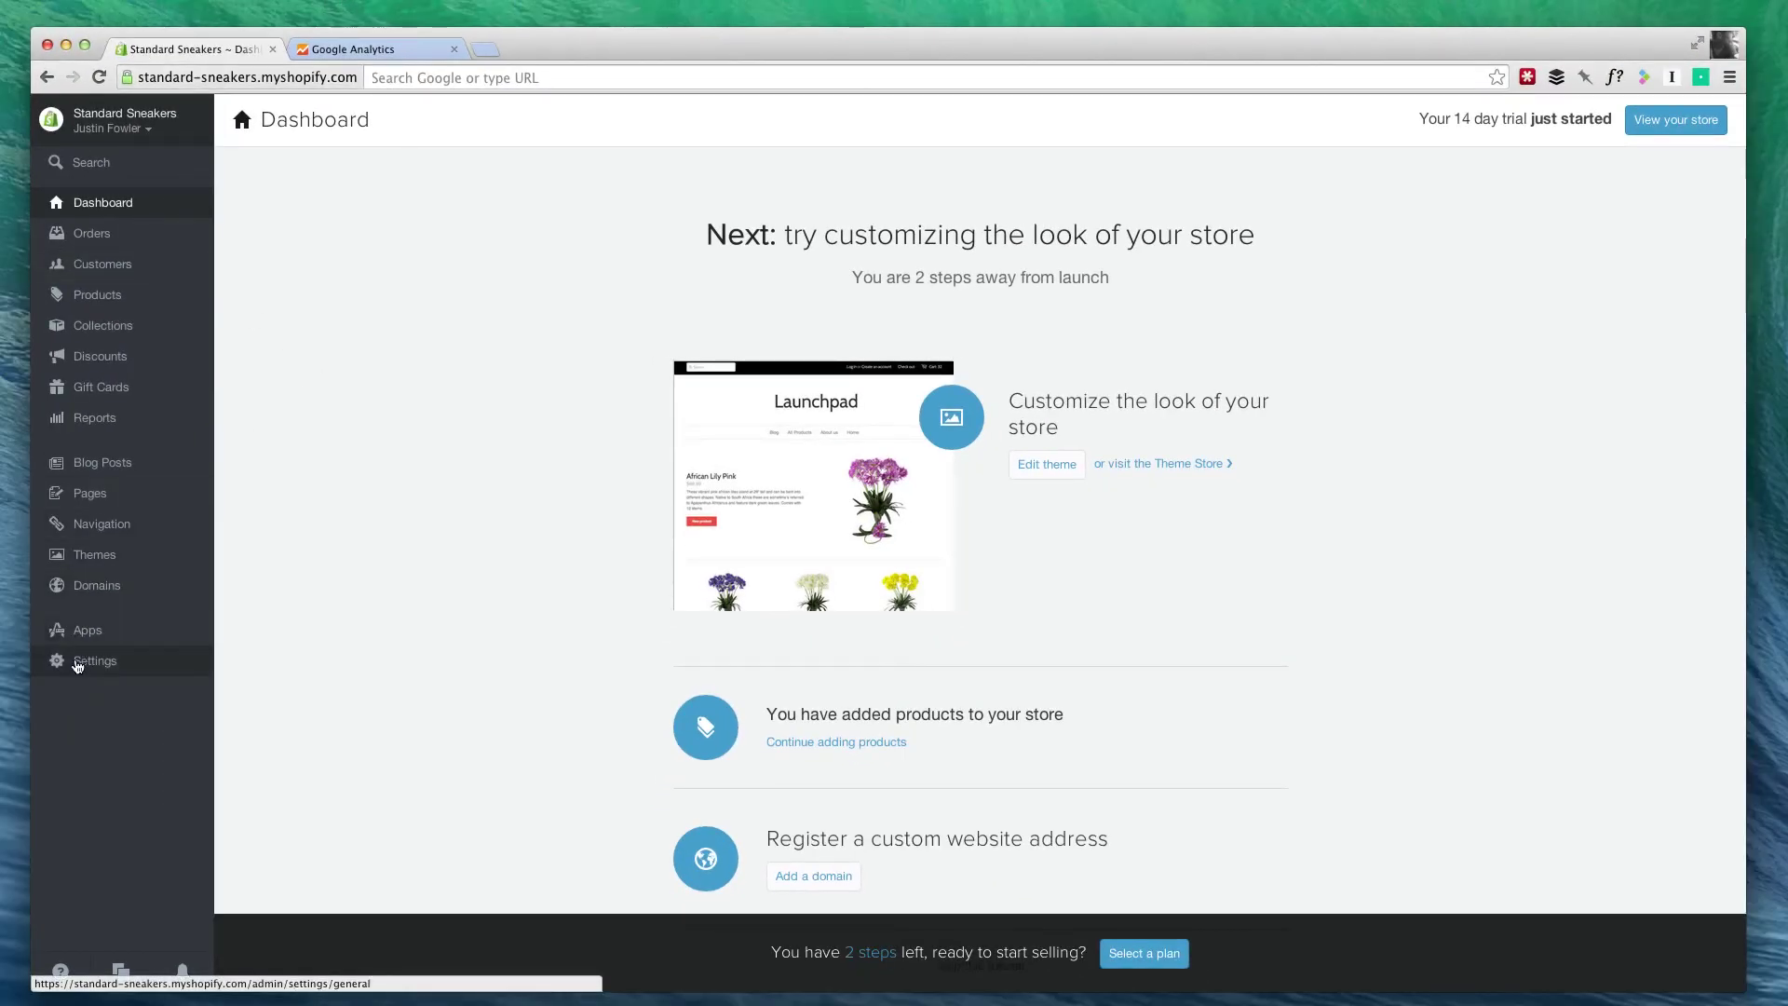
# Step: Paste the tracking script into the Google Analytics code field of General settings and save
pyautogui.click(78, 663)
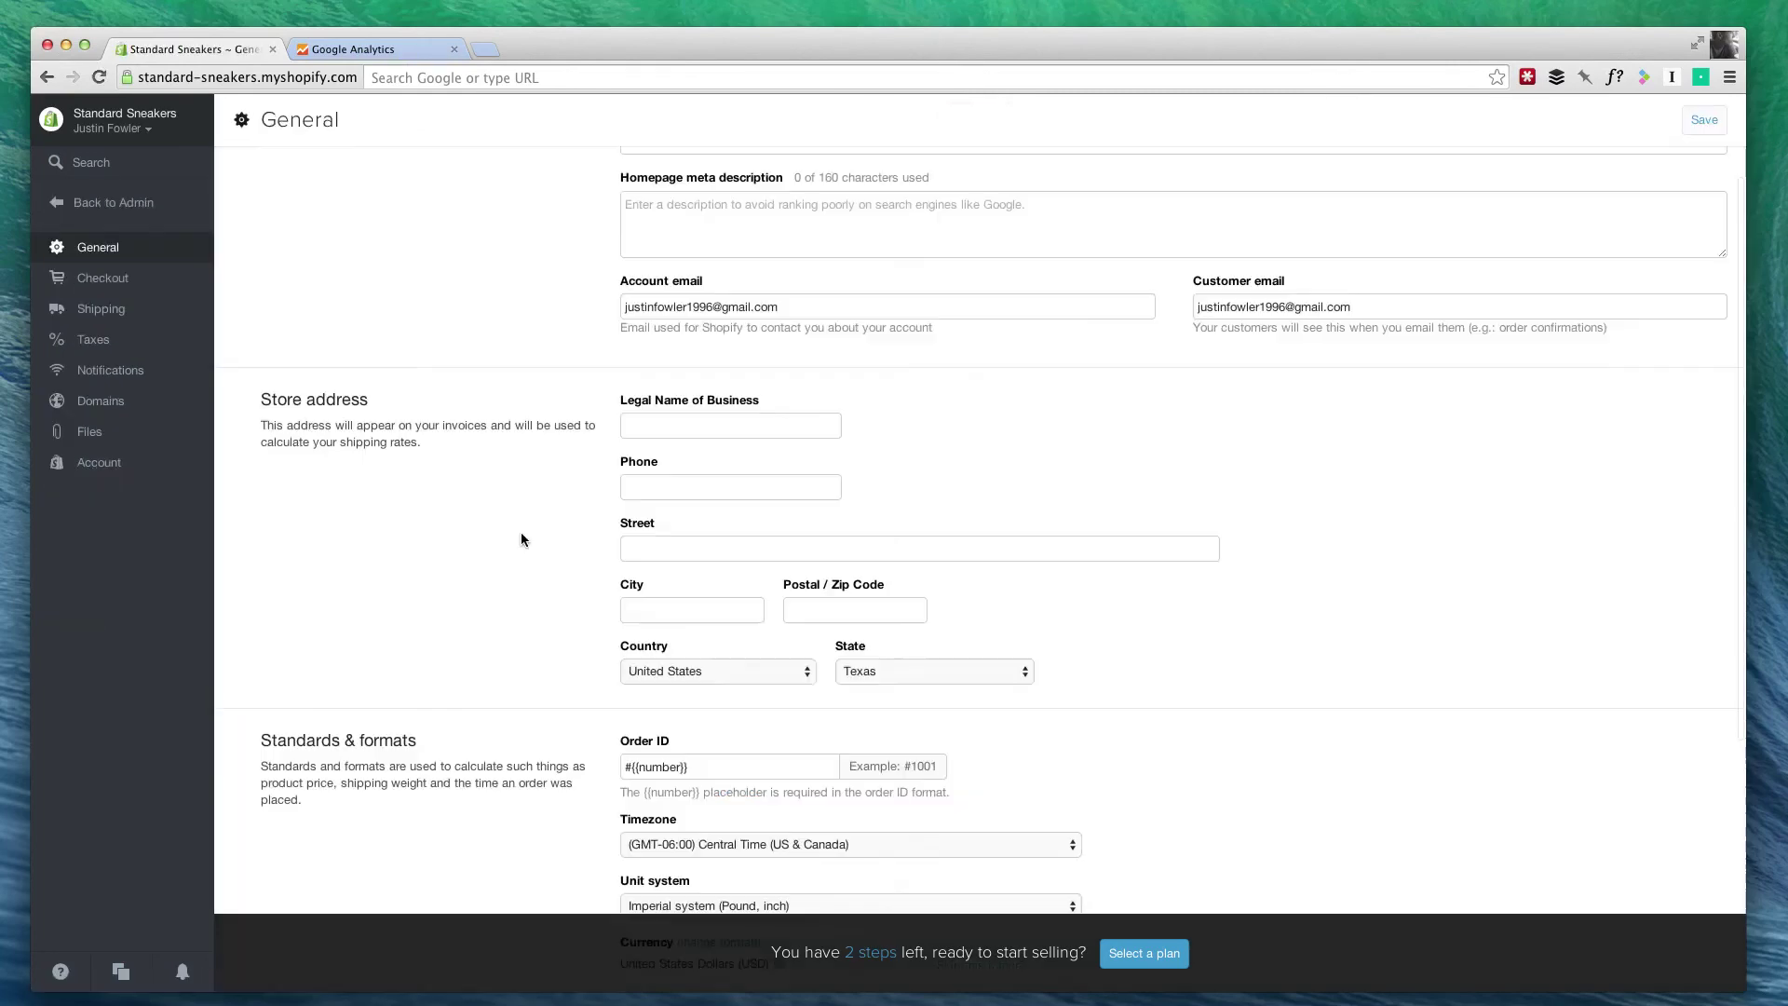
pyautogui.scroll(-1, 522, 538)
pyautogui.scroll(-2, 523, 539)
pyautogui.scroll(-3, 522, 539)
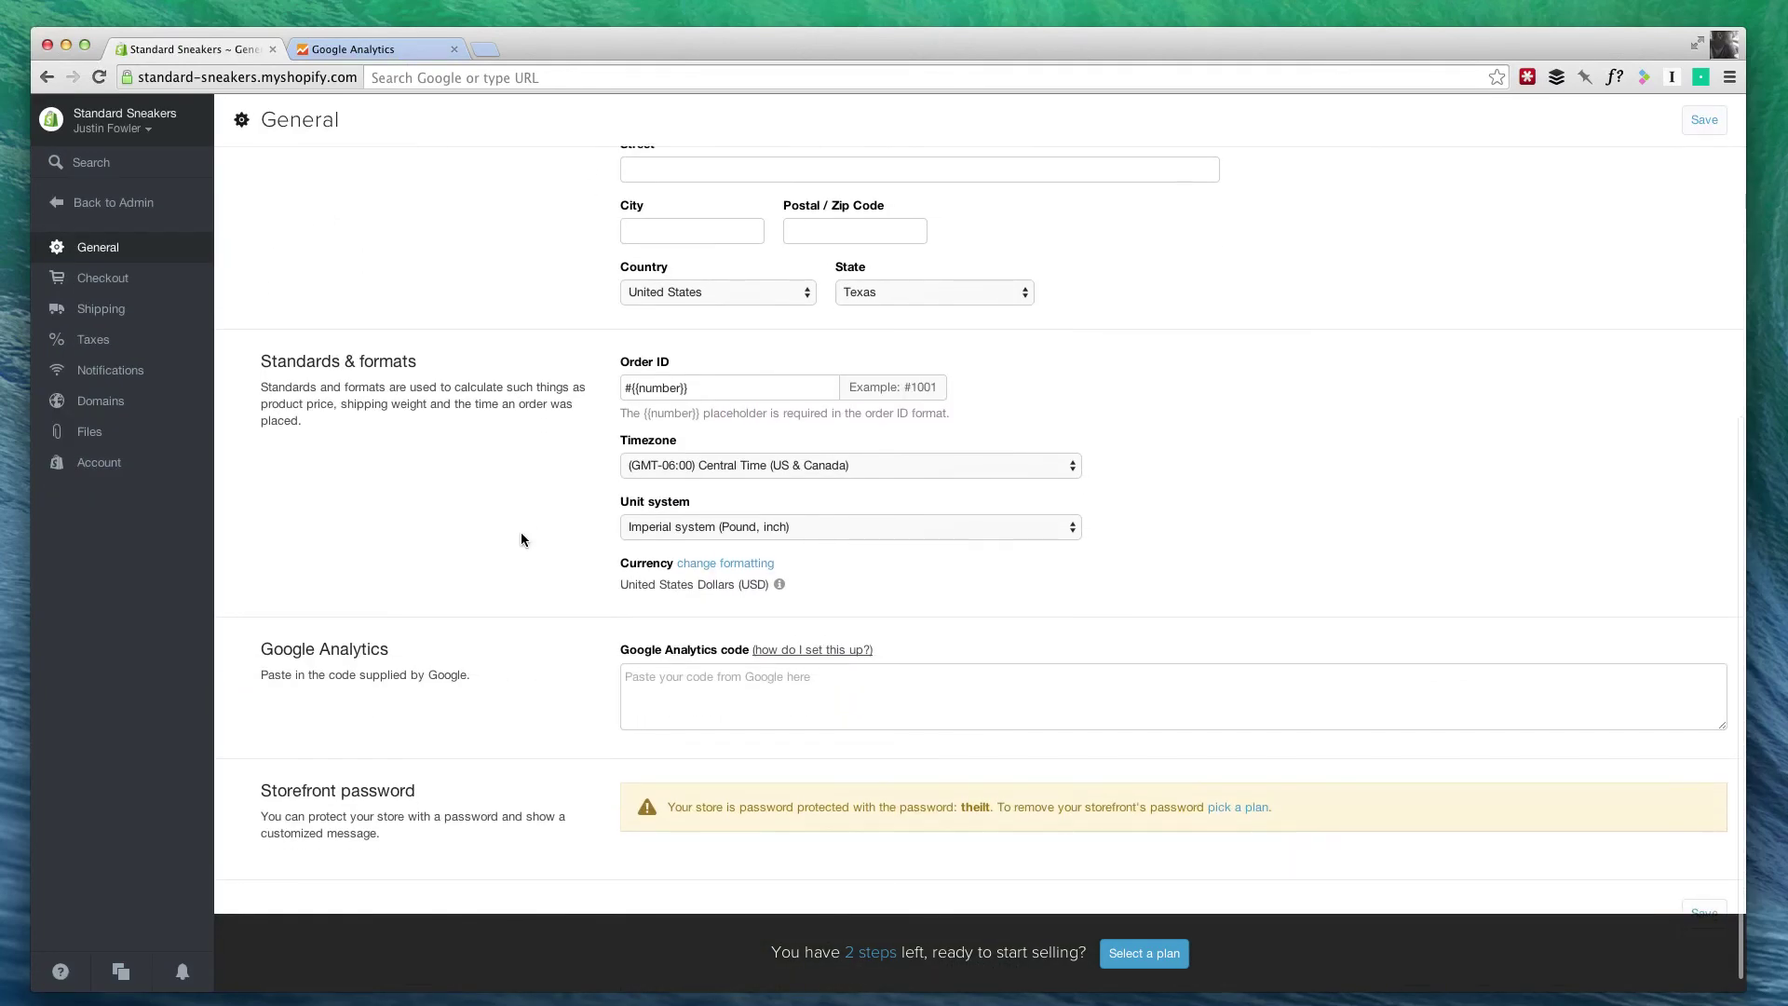
pyautogui.click(685, 699)
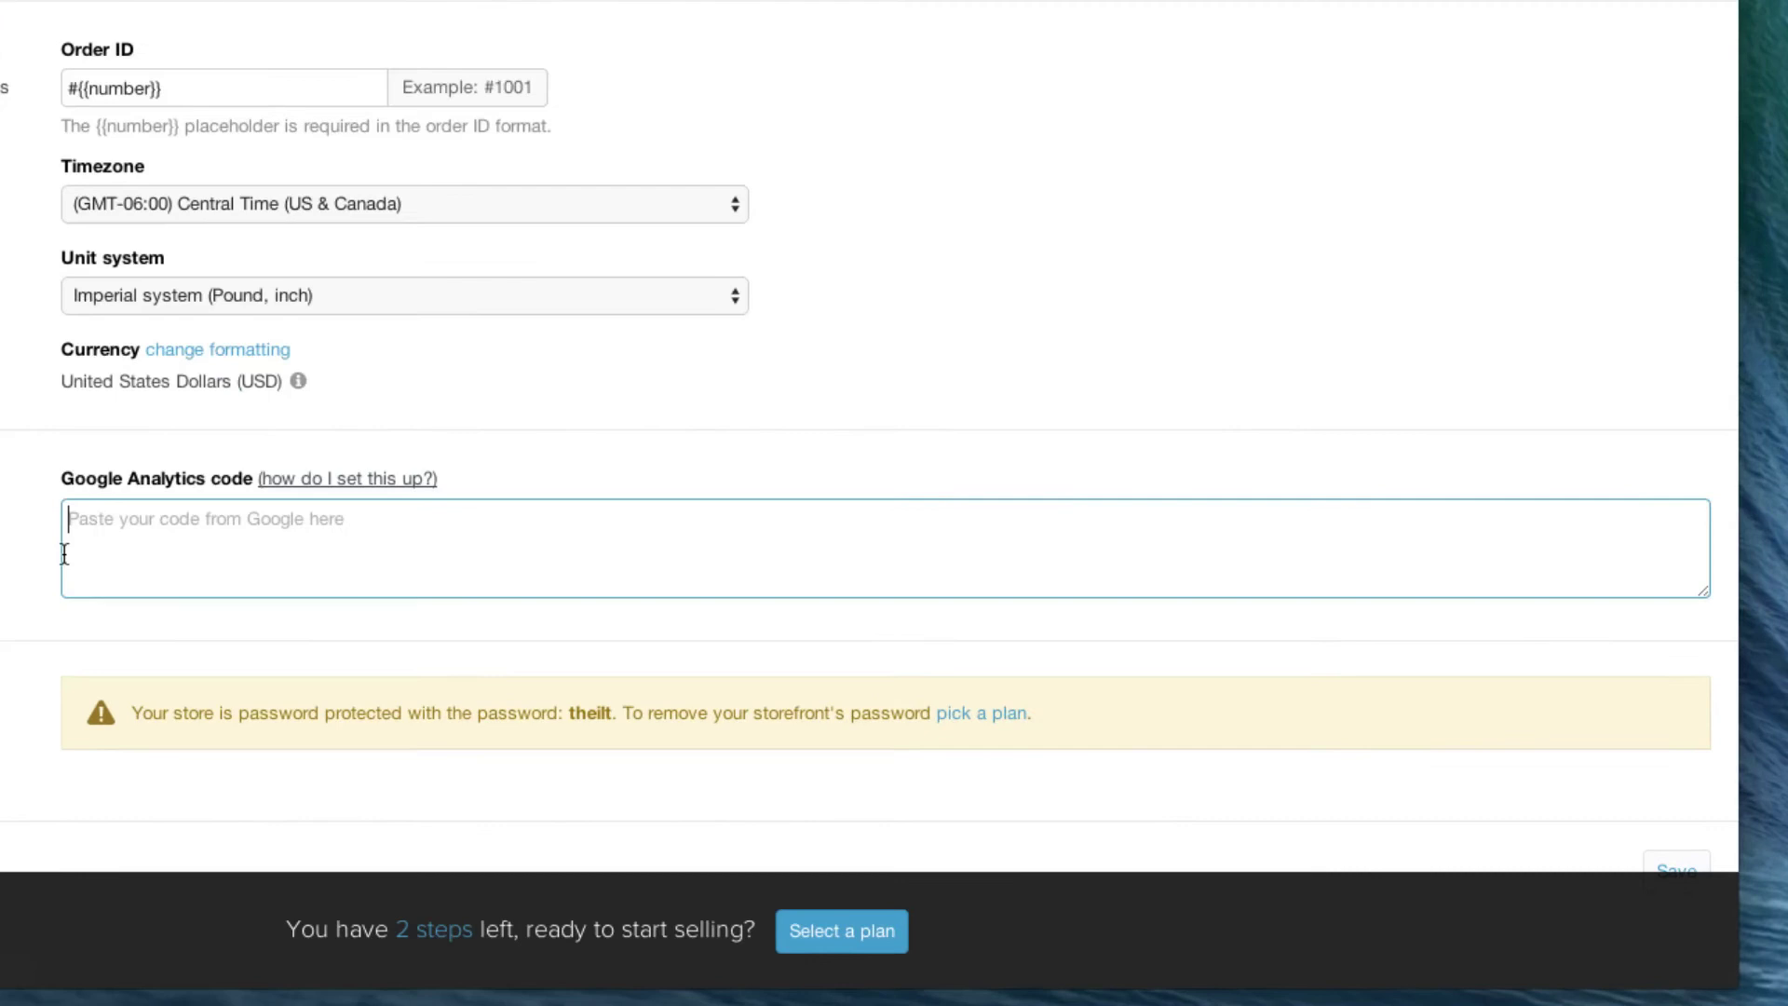
pyautogui.hotkey('ctrl', 'v')
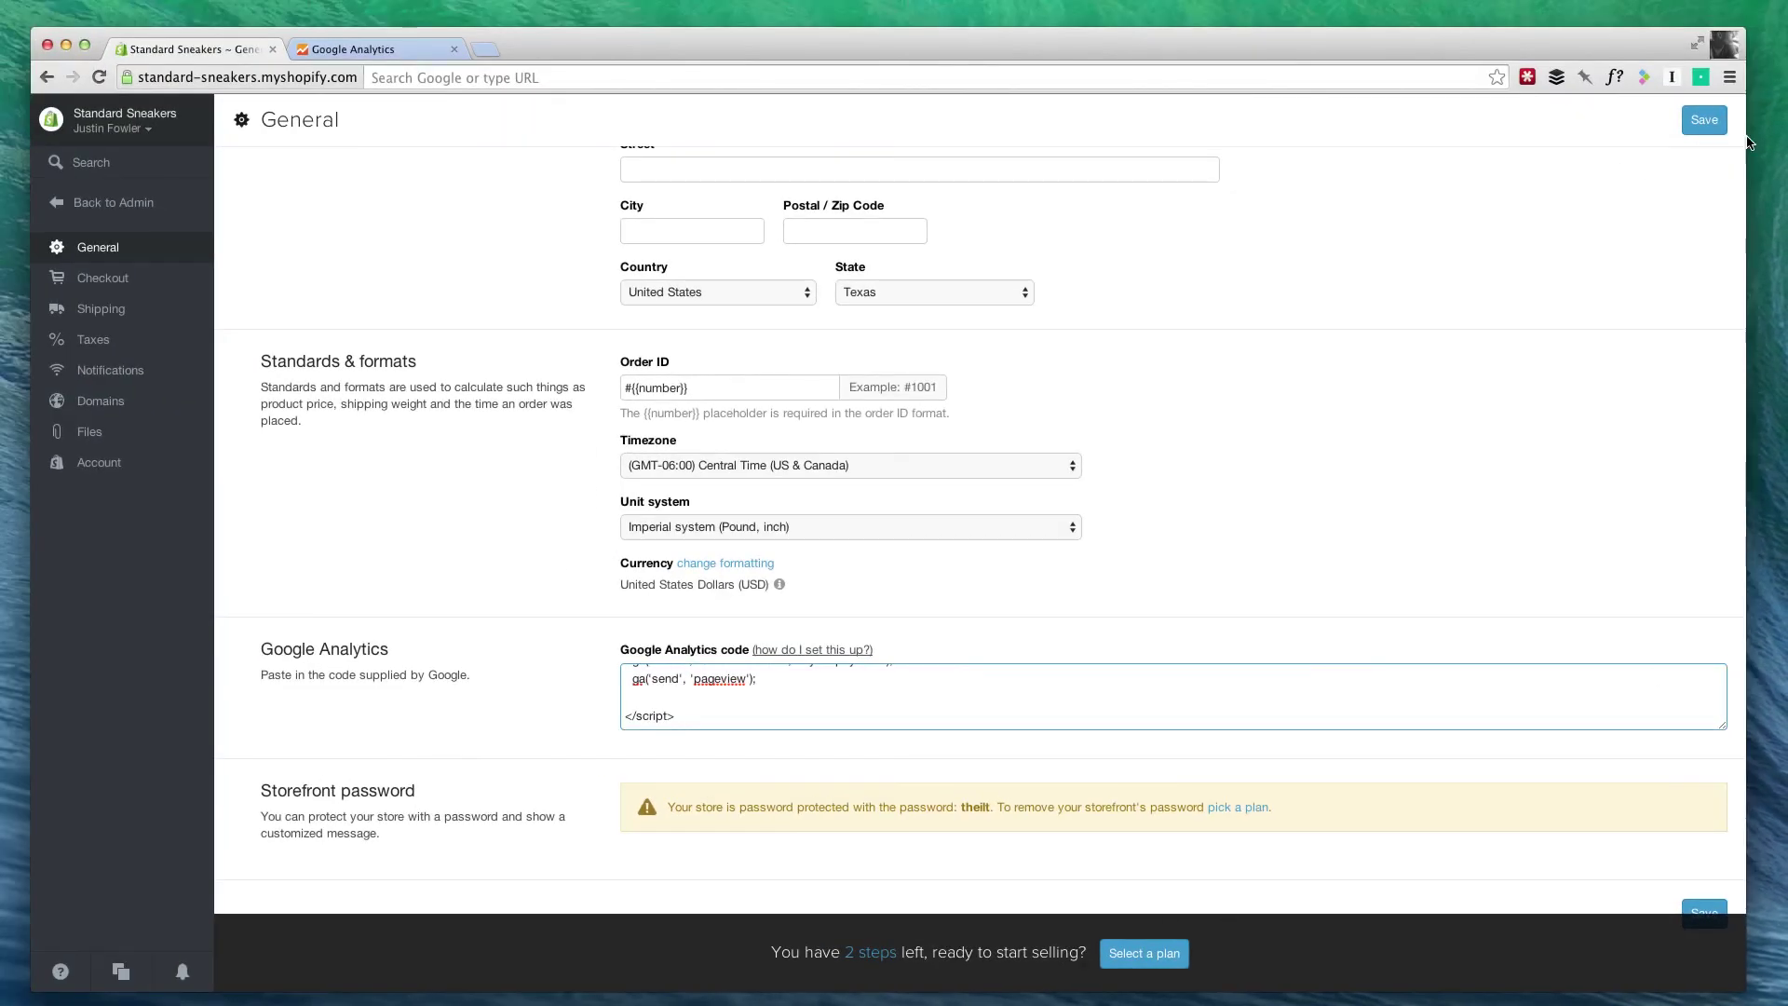
pyautogui.click(1706, 121)
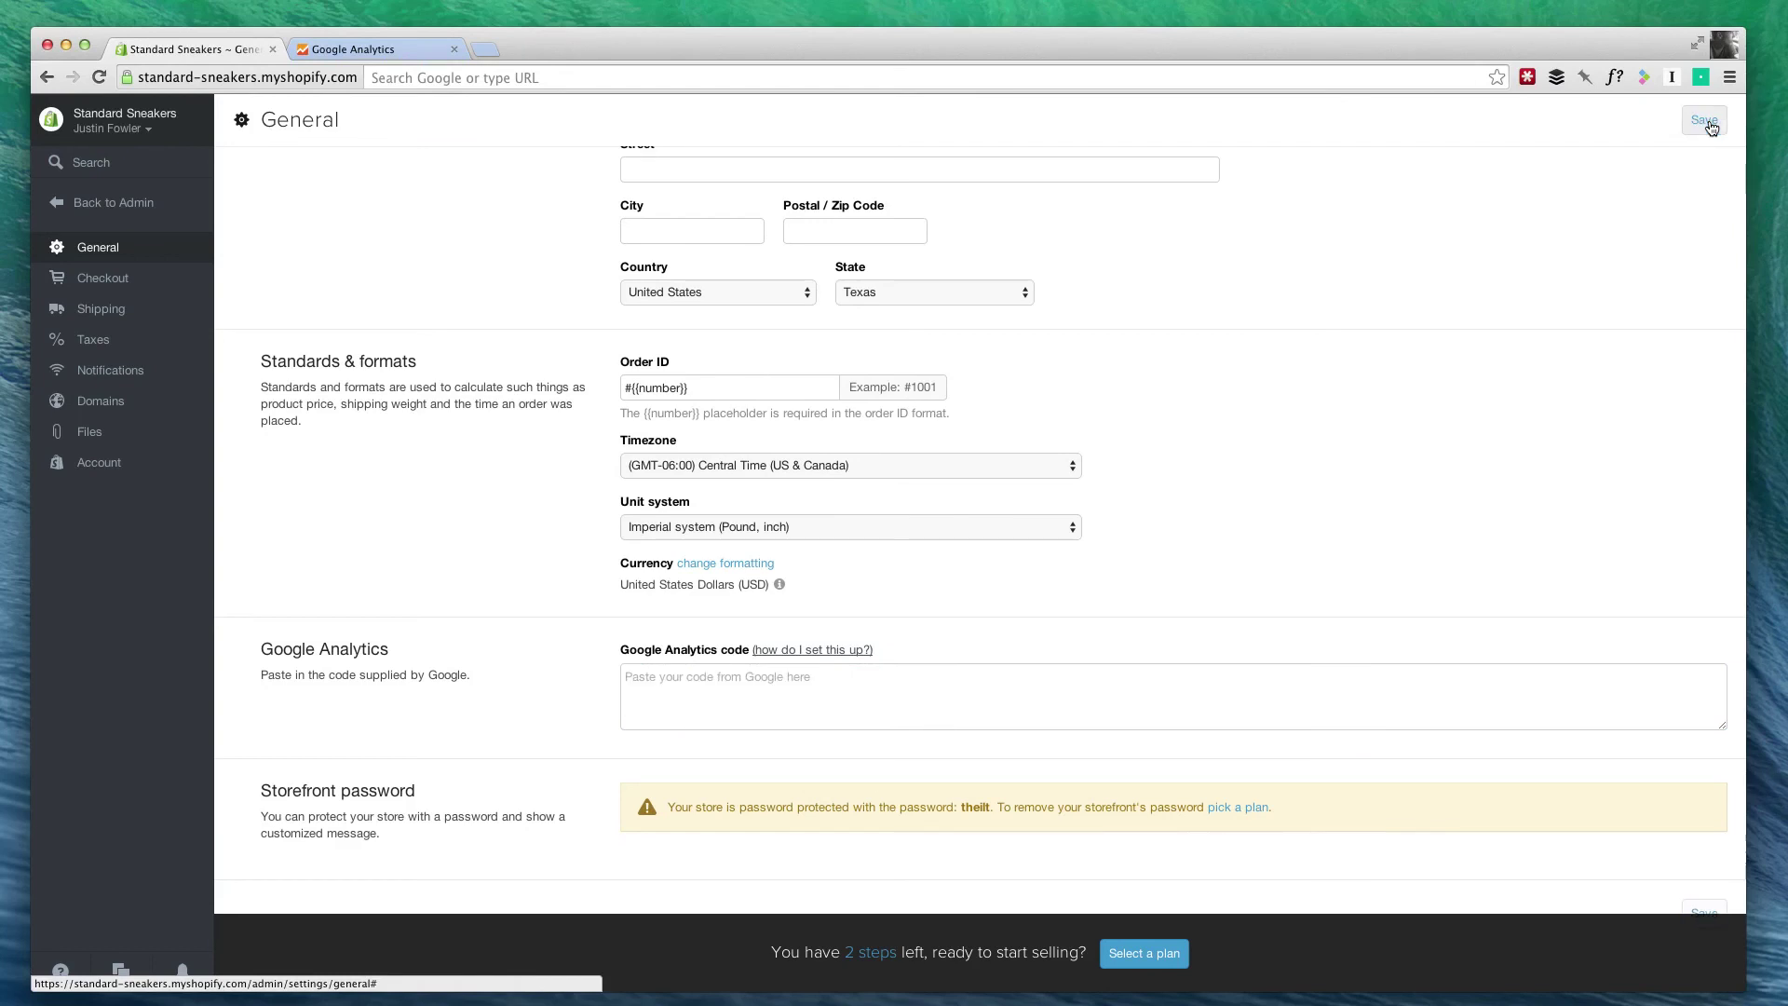